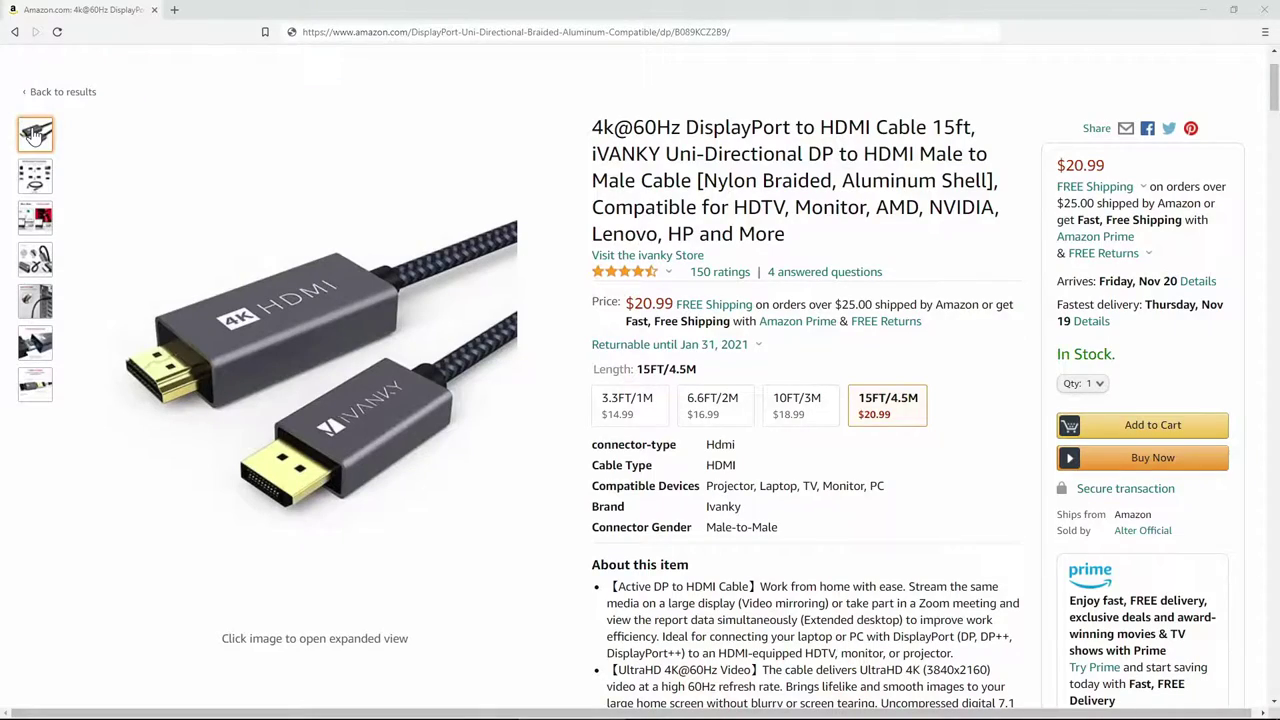
Look over the product images of the iVANKY 15ft 4K@60Hz DisplayPort to HDMI cable listing
mouse_move(33, 178)
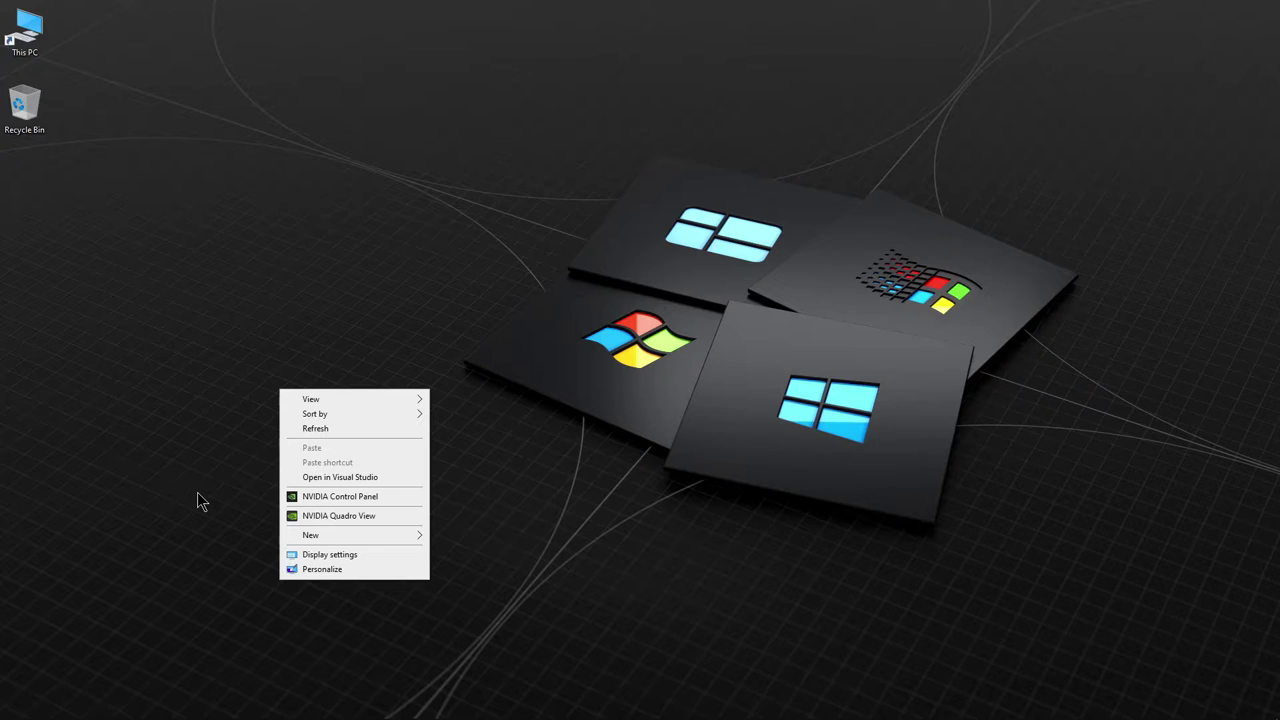
Open Display settings from the desktop and select tile 1 to identify display 1
click(337, 556)
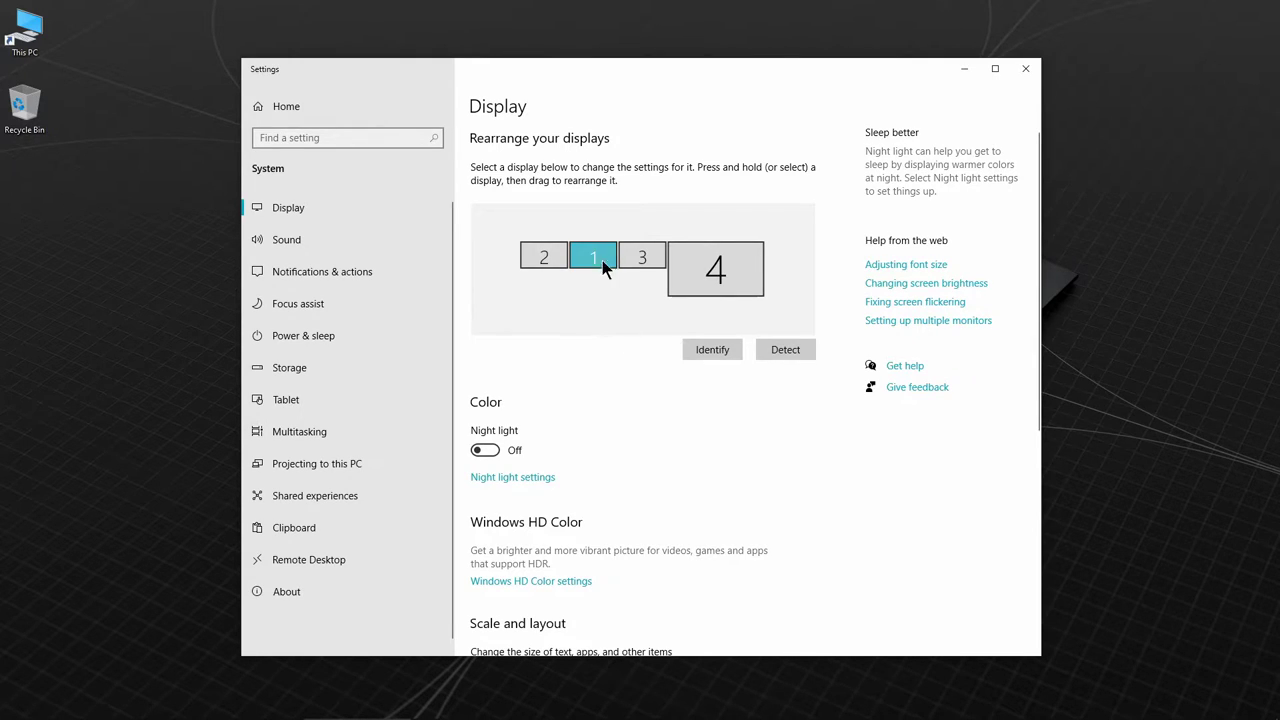
click(714, 355)
drag(749, 75, 74, 57)
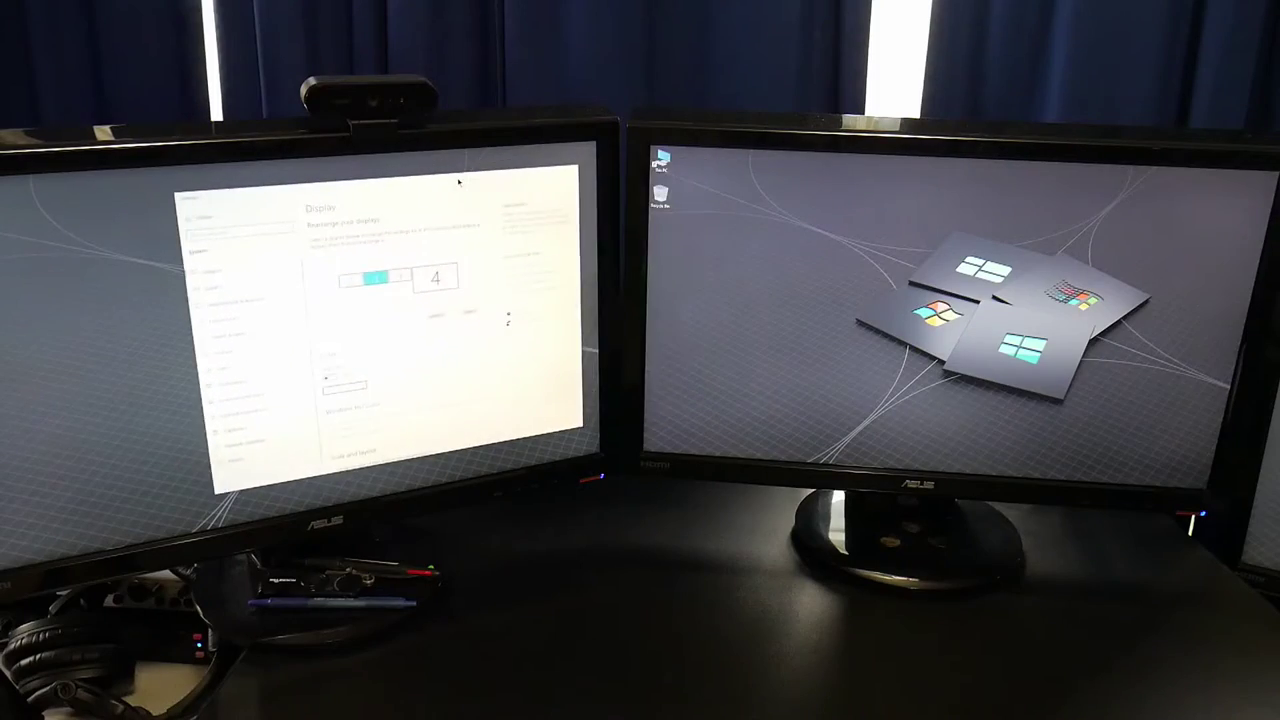
drag(458, 182, 951, 189)
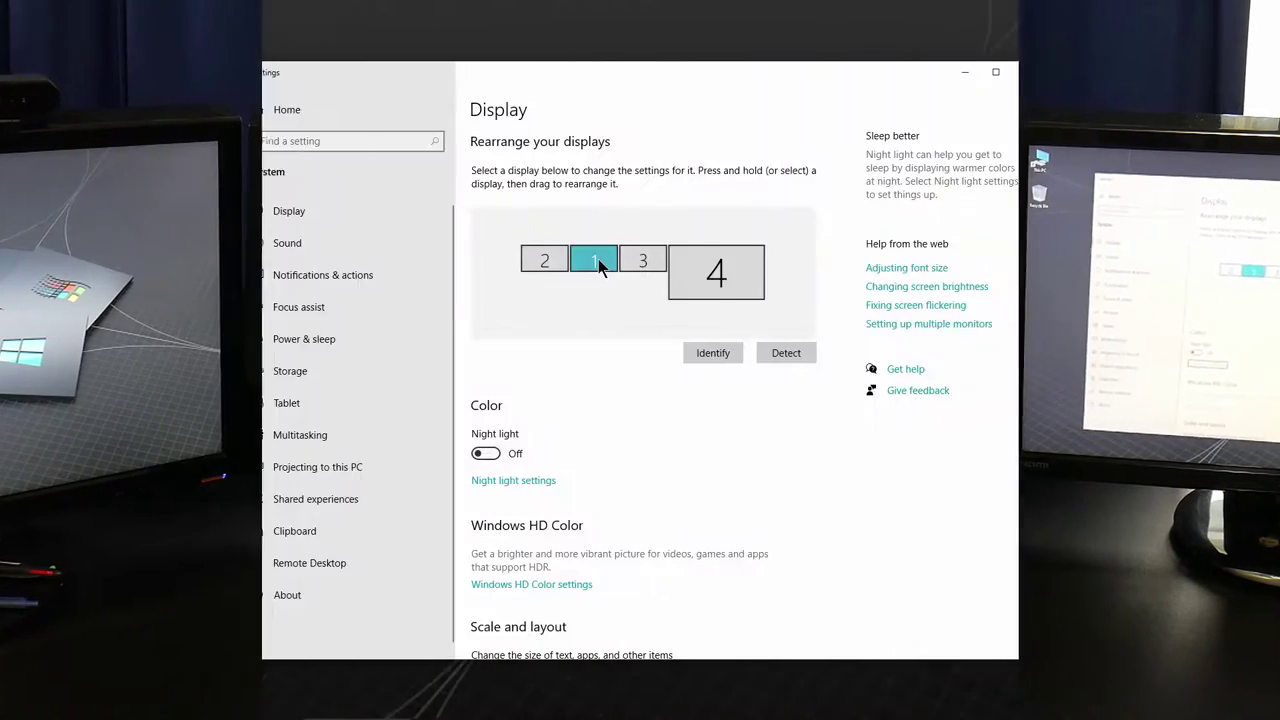
drag(600, 266, 512, 264)
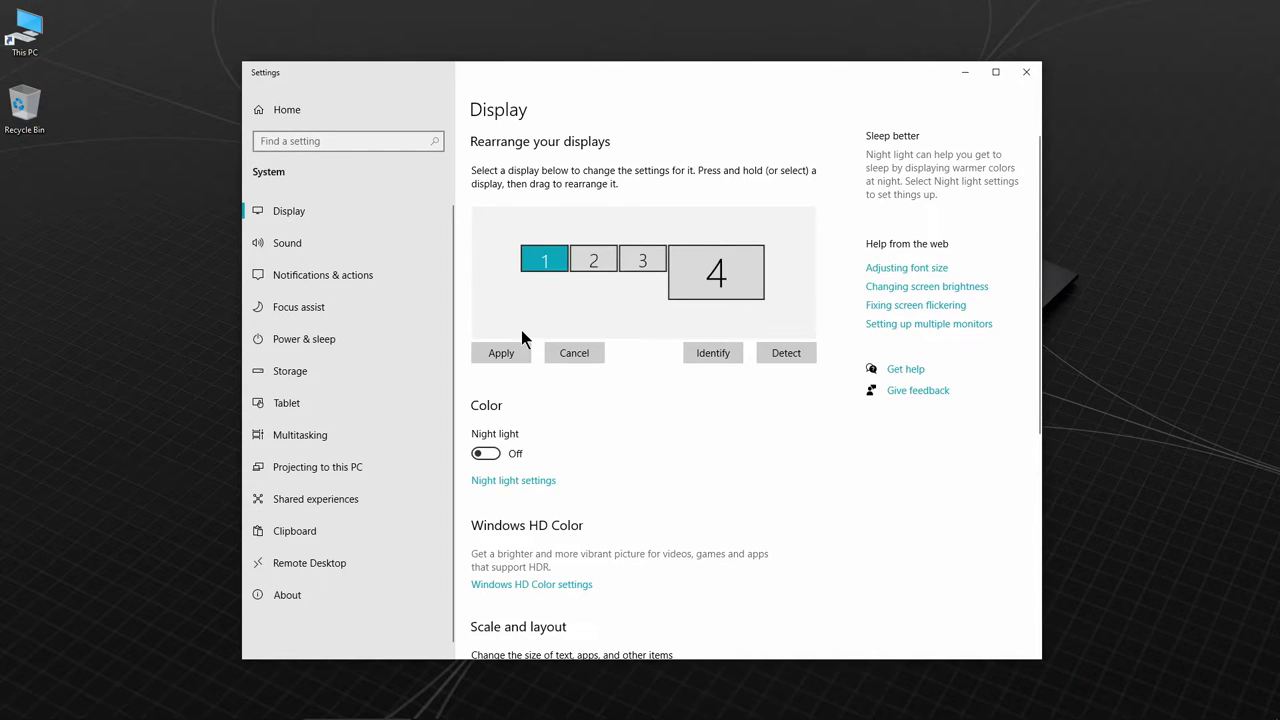
drag(509, 77, 900, 83)
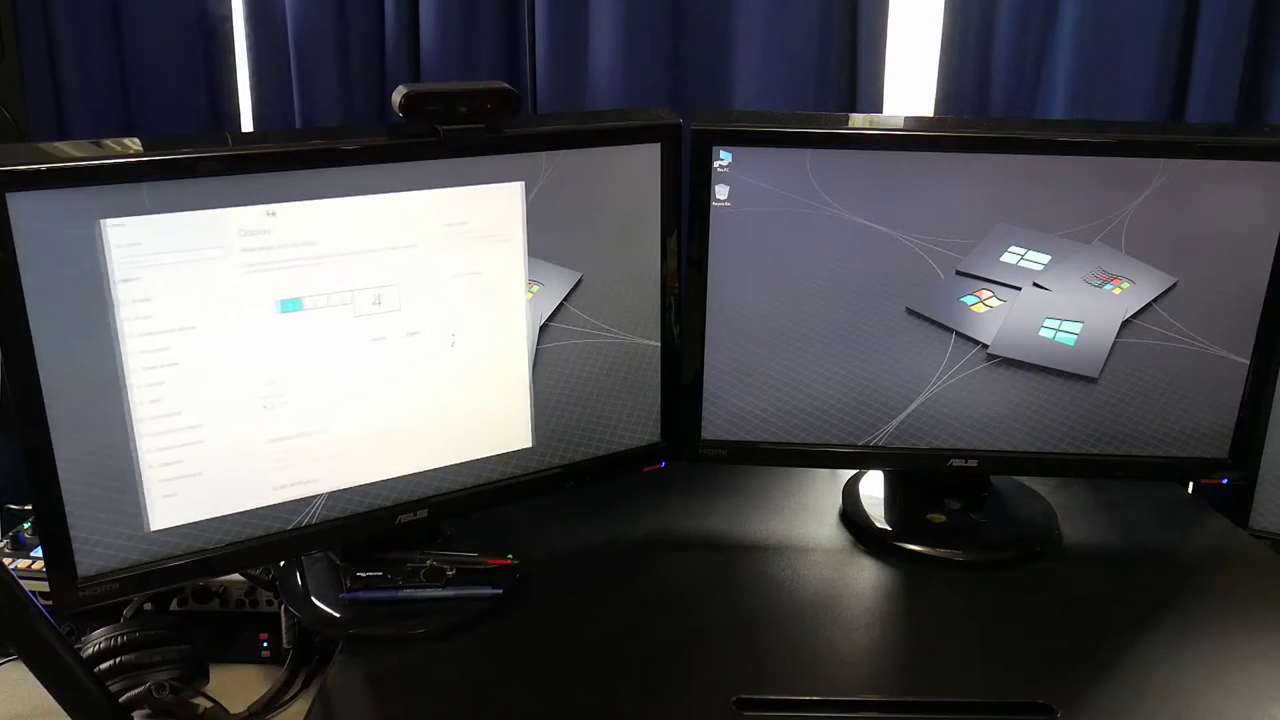
drag(270, 212, 960, 165)
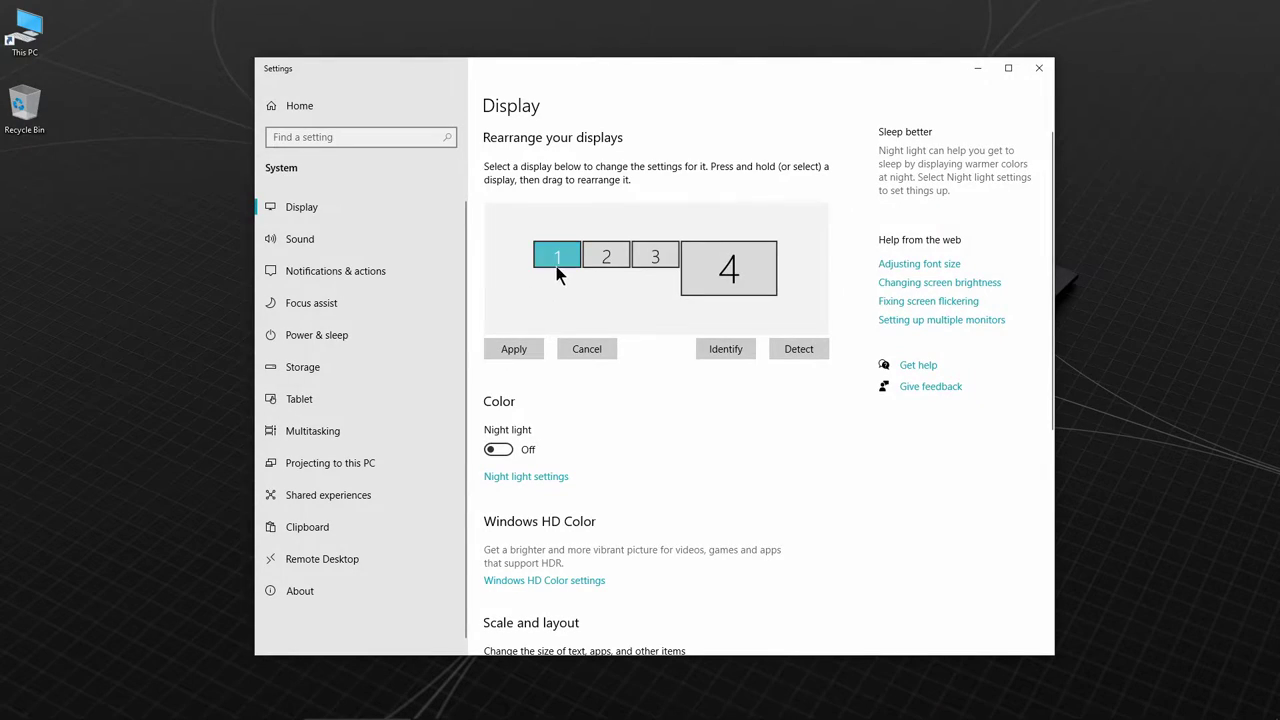
drag(555, 264, 649, 232)
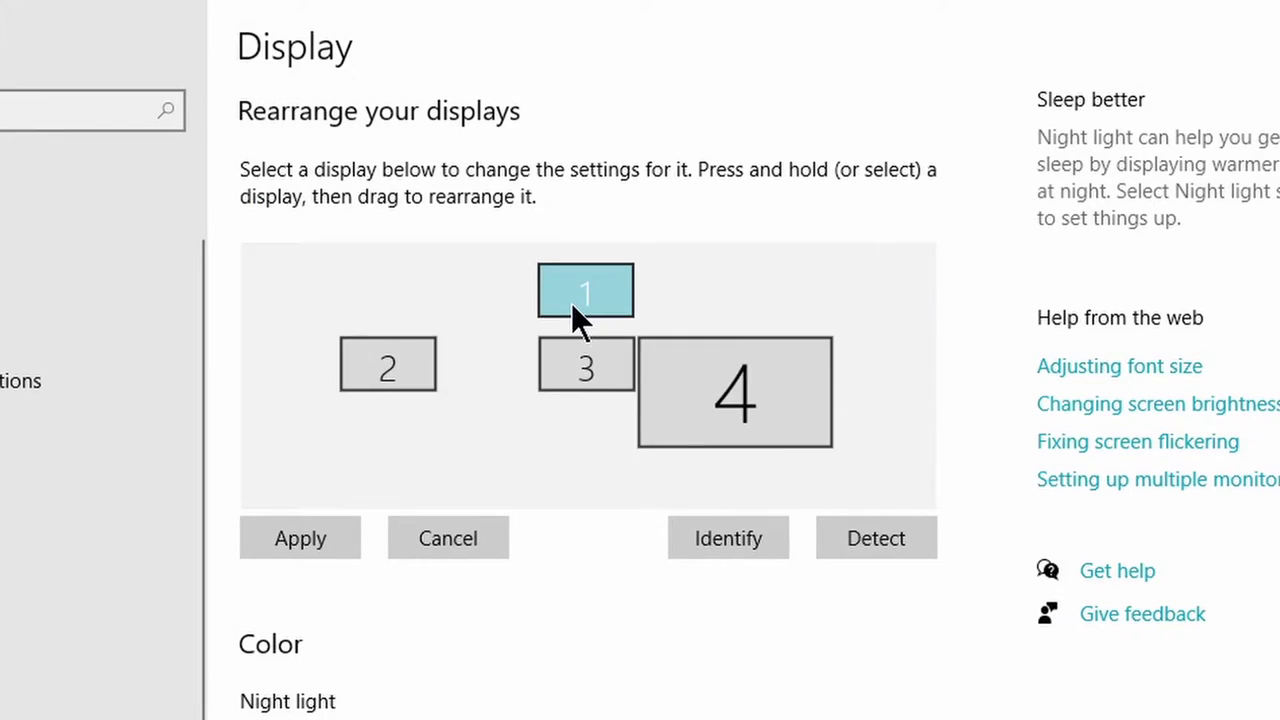
drag(573, 305, 568, 310)
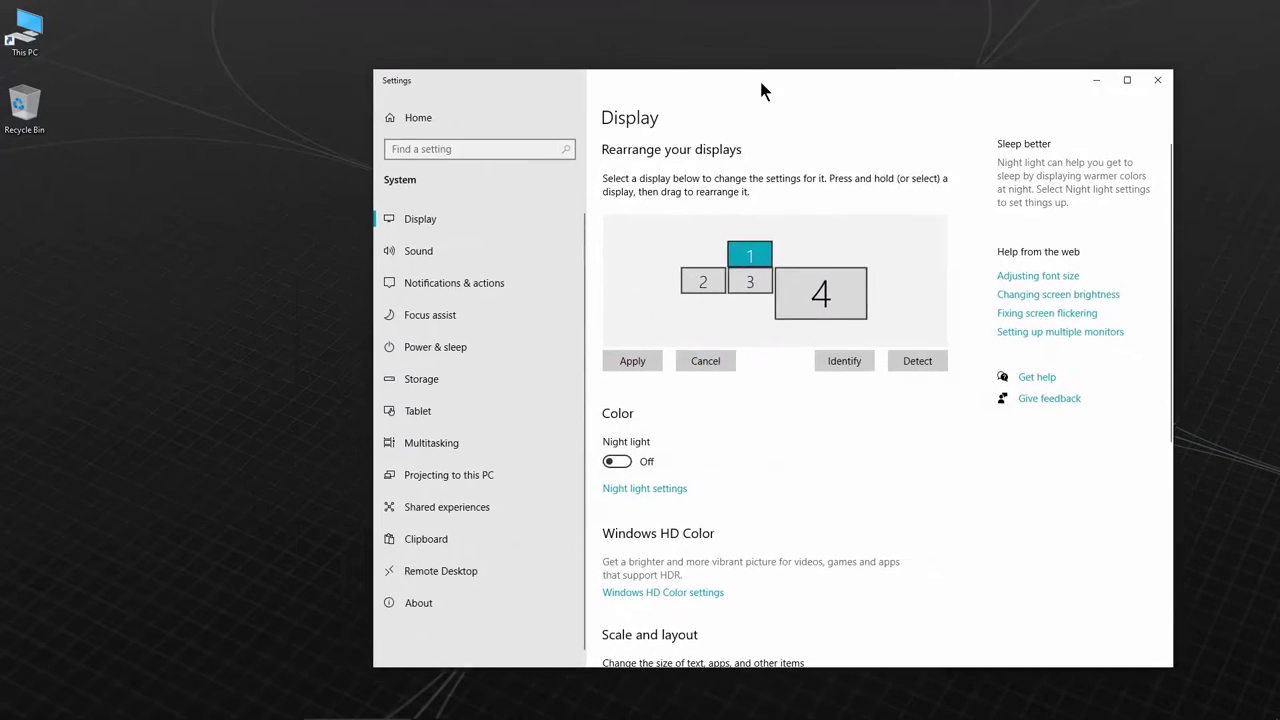
drag(760, 86, 690, 77)
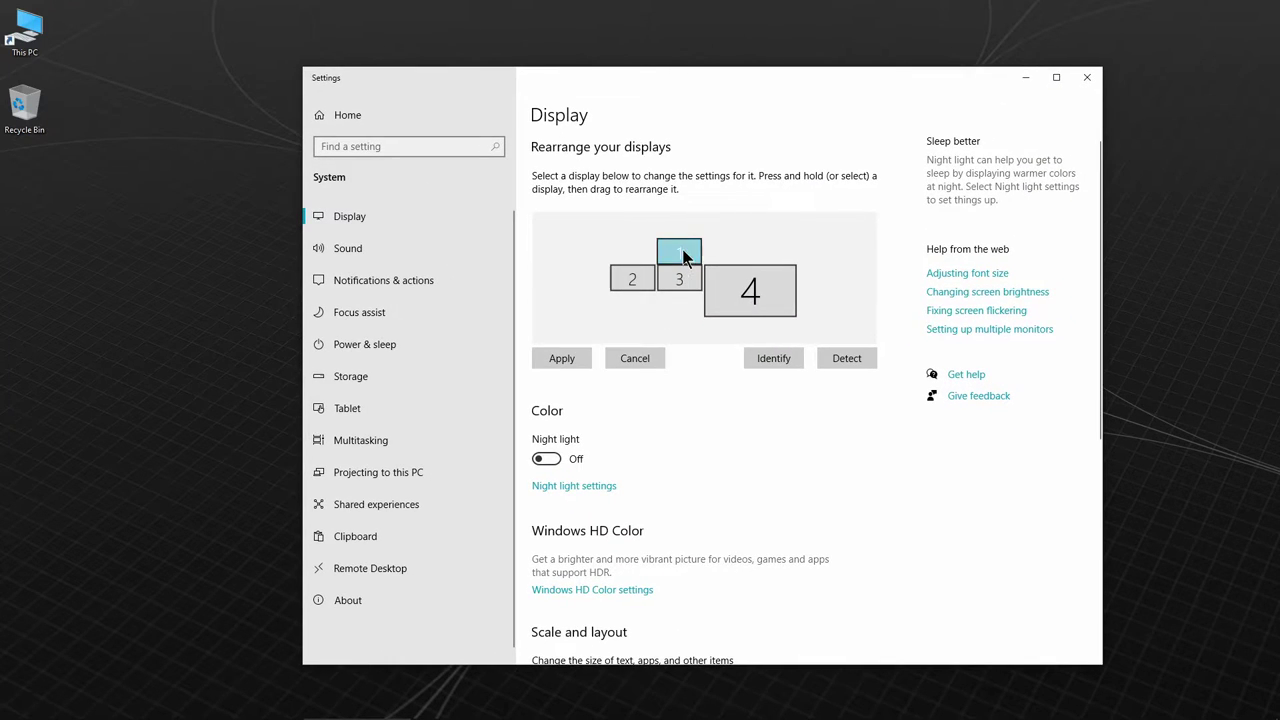
drag(684, 256, 658, 312)
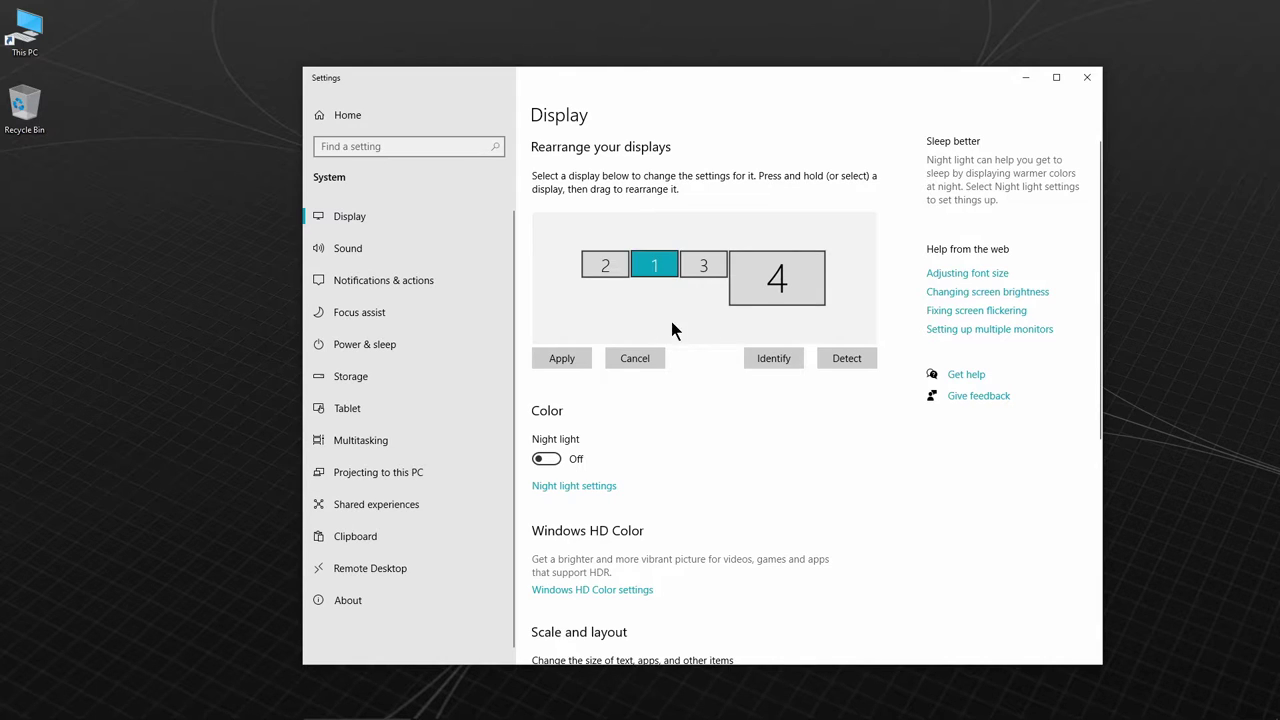
Compare the settings of display 2 and display 1 on the Display page
scroll(677, 350, down, 5)
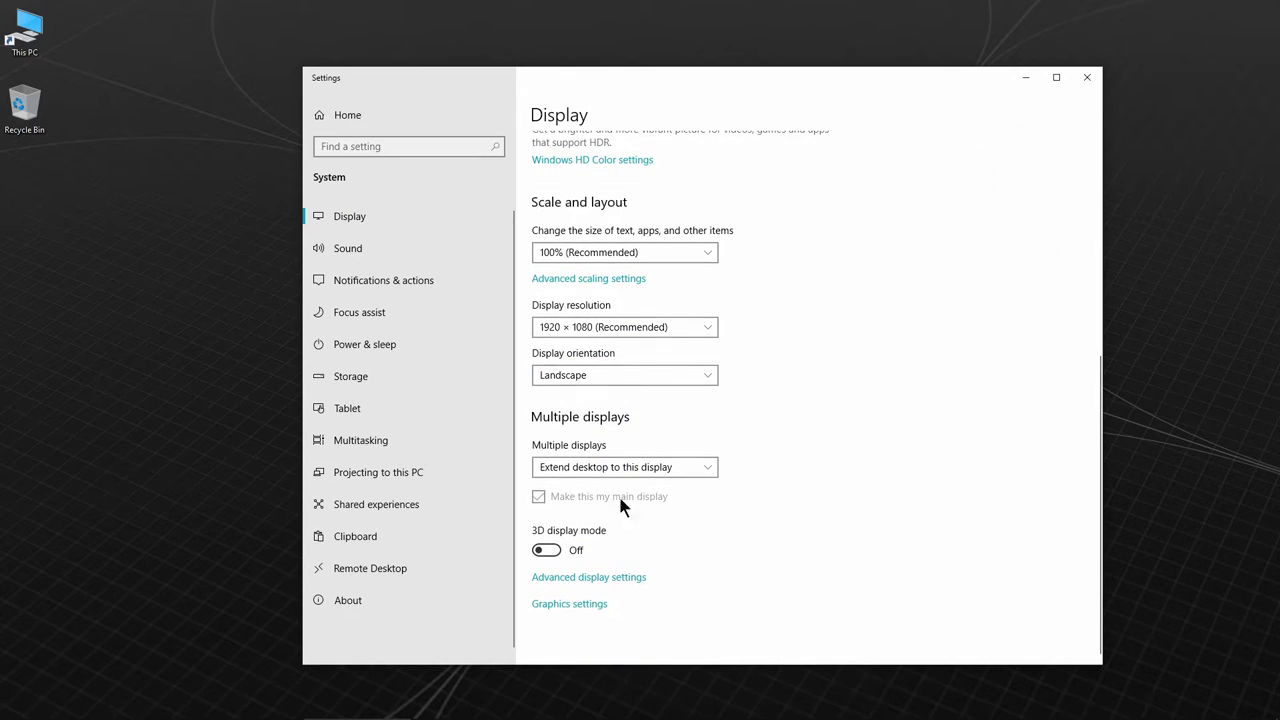
scroll(826, 505, up, 5)
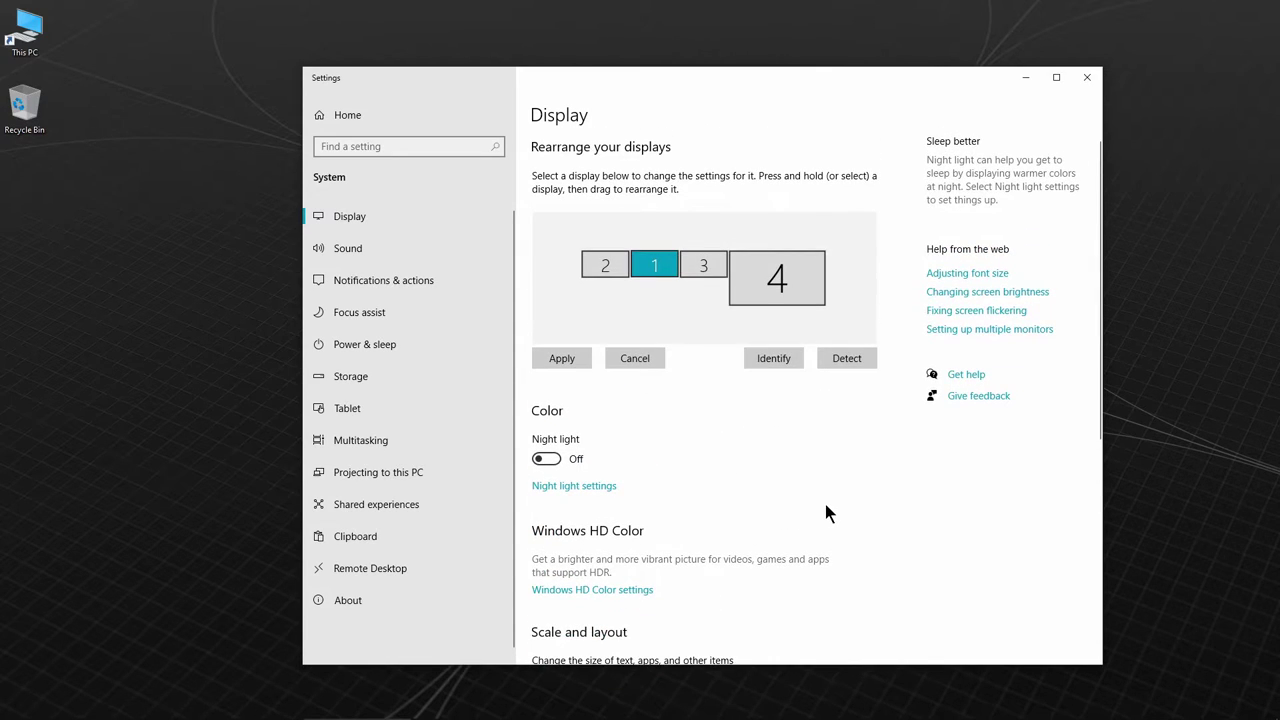
click(607, 266)
scroll(685, 475, down, 5)
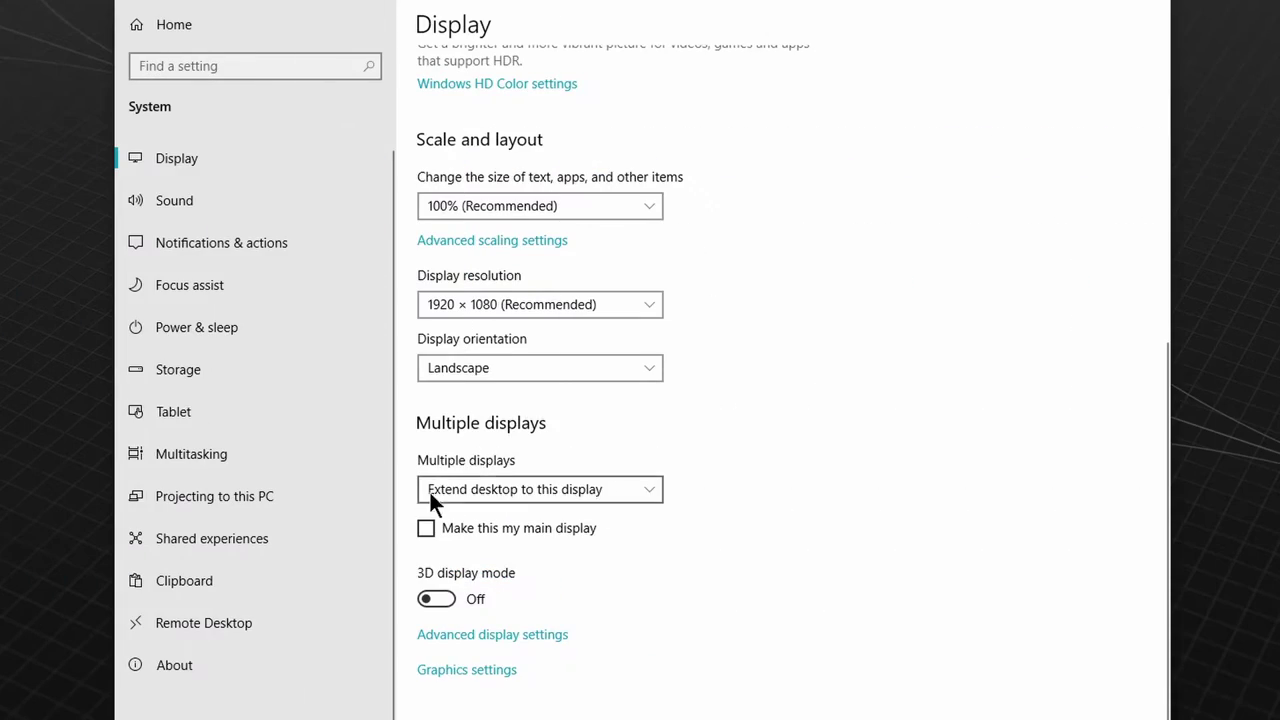
scroll(760, 460, up, 5)
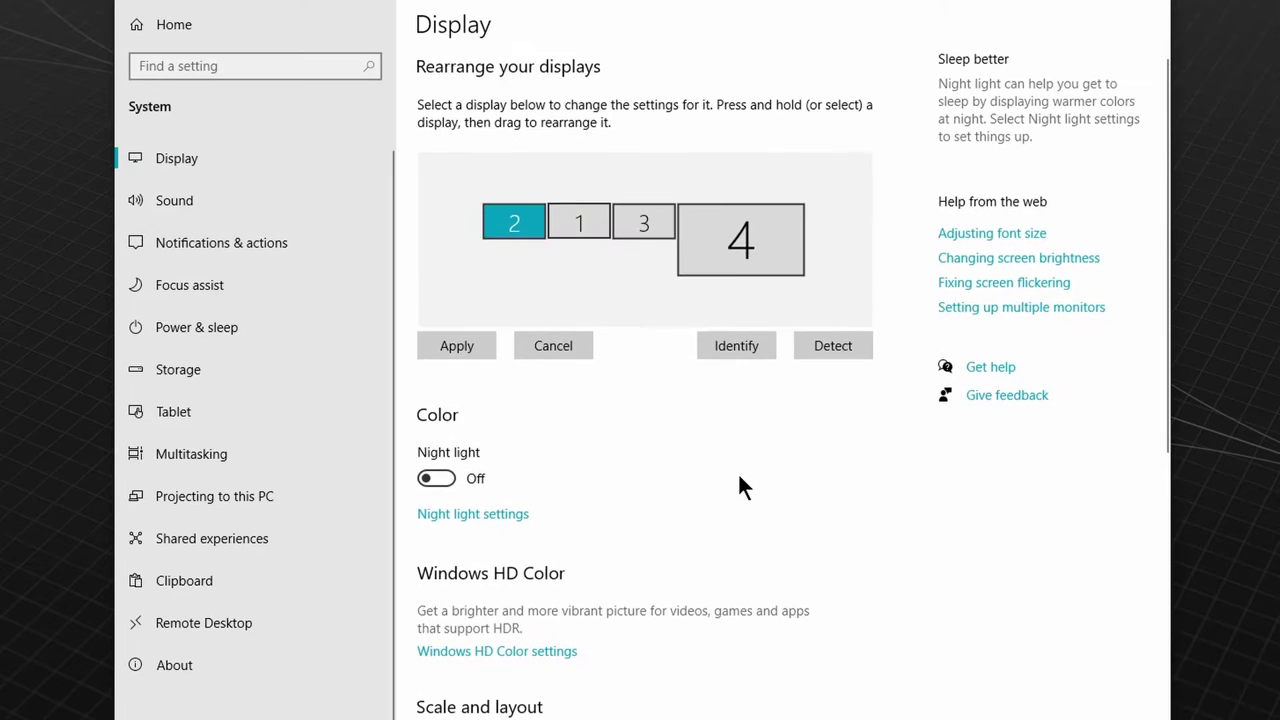
click(579, 224)
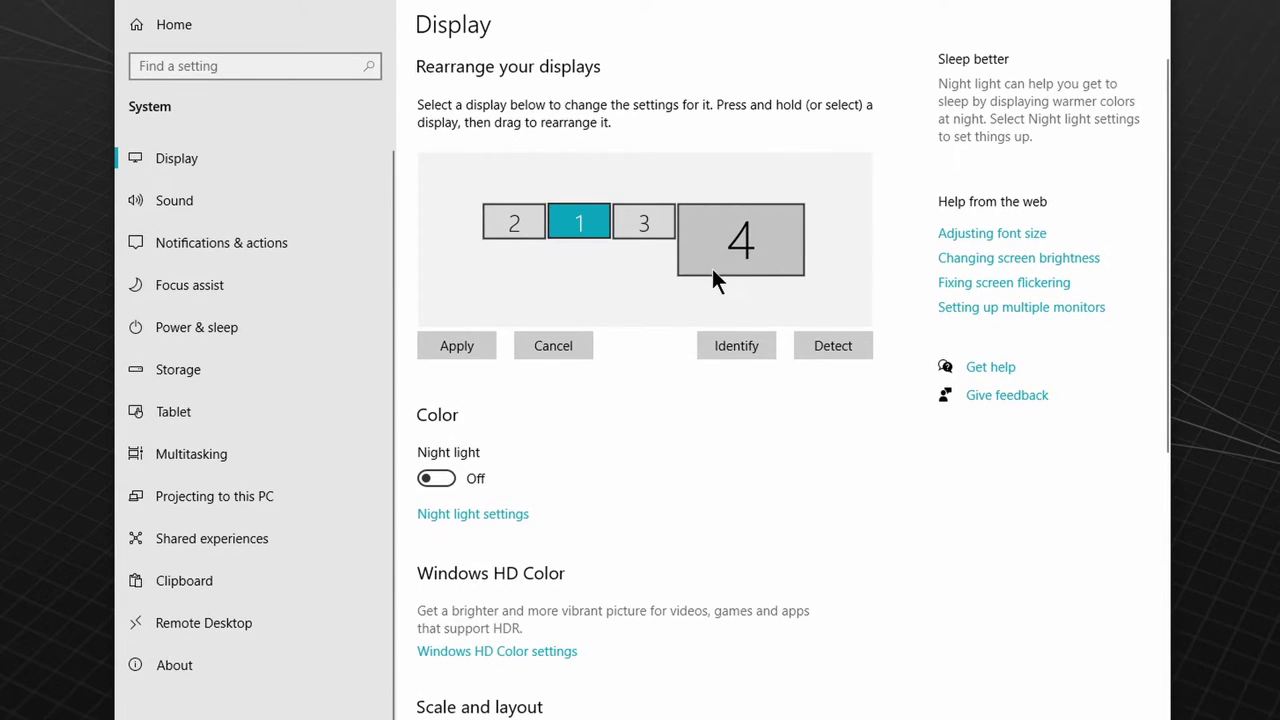
Review display 4's settings, keeping 225% scaling, 3840 × 2160 resolution and its multiple-display mode
click(744, 250)
scroll(742, 420, down, 5)
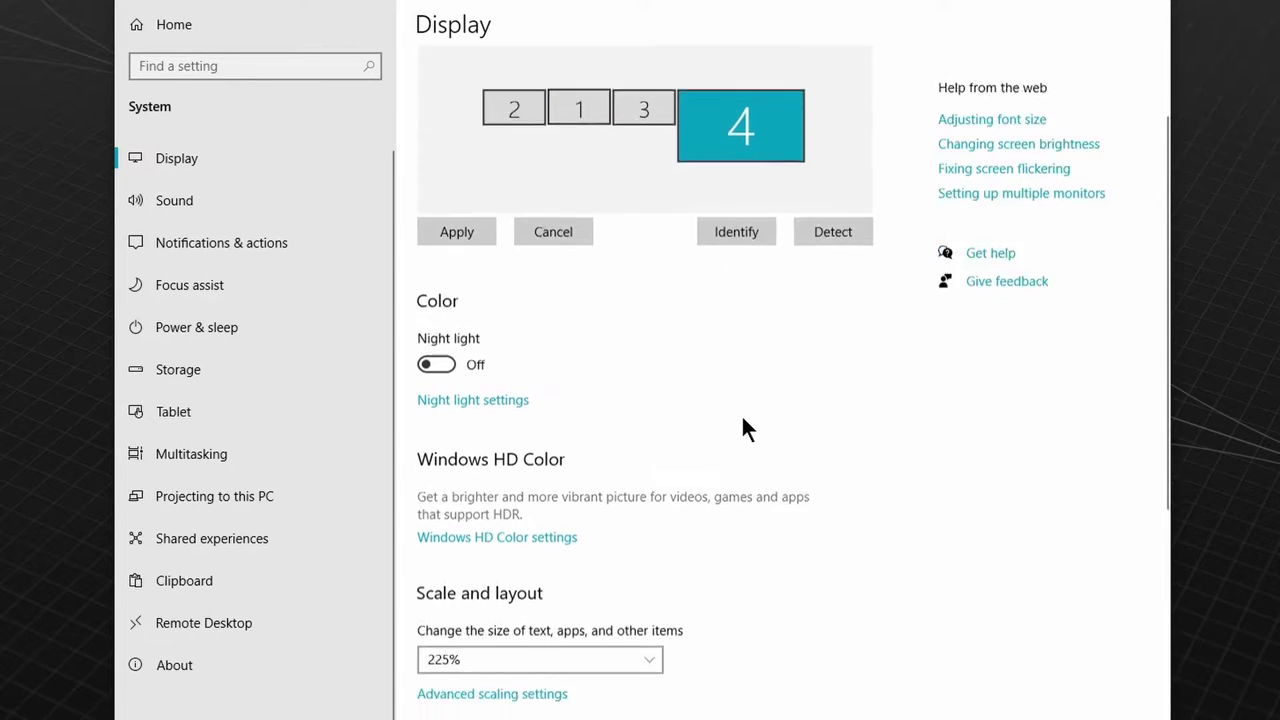
scroll(742, 414, down, 1)
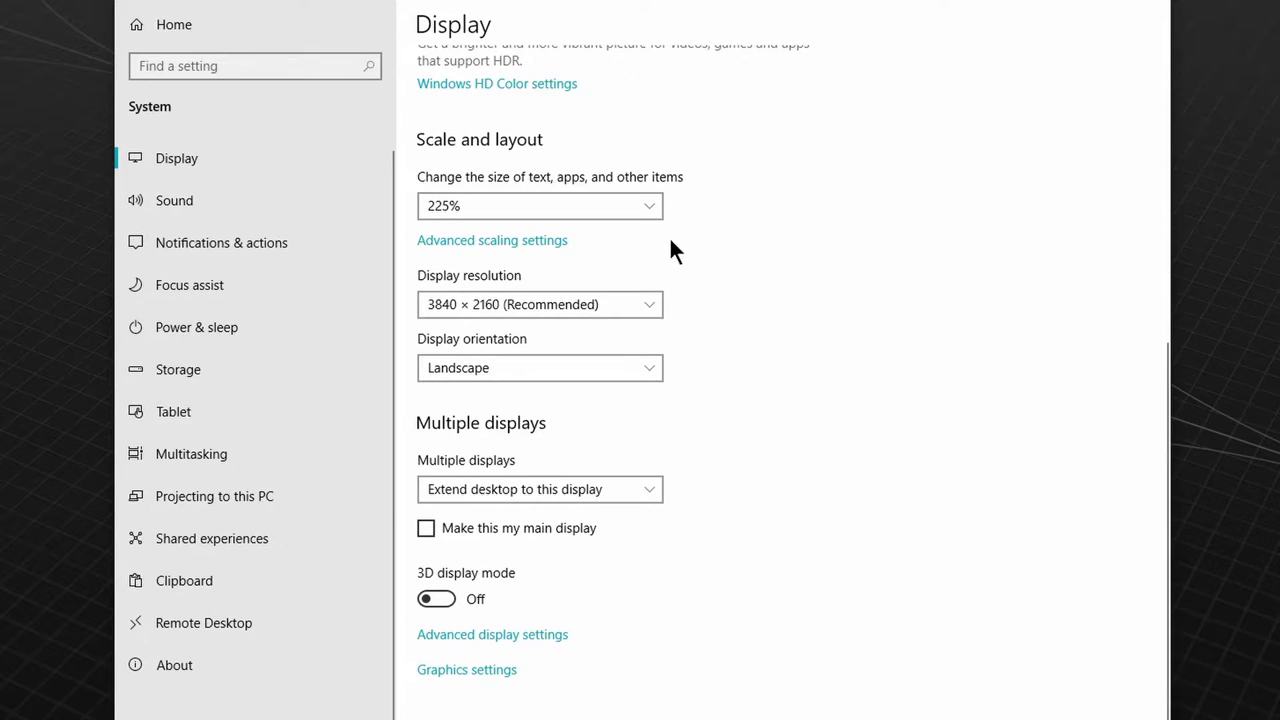
click(654, 205)
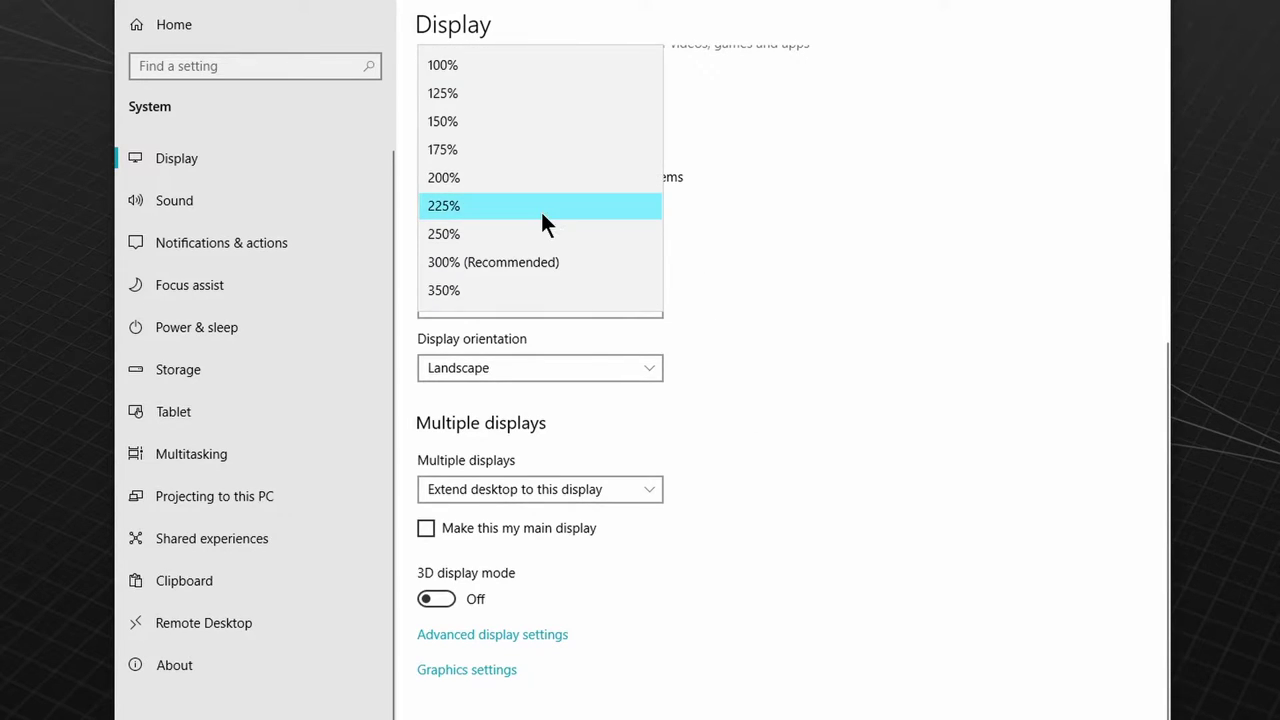
click(760, 278)
click(656, 304)
click(736, 325)
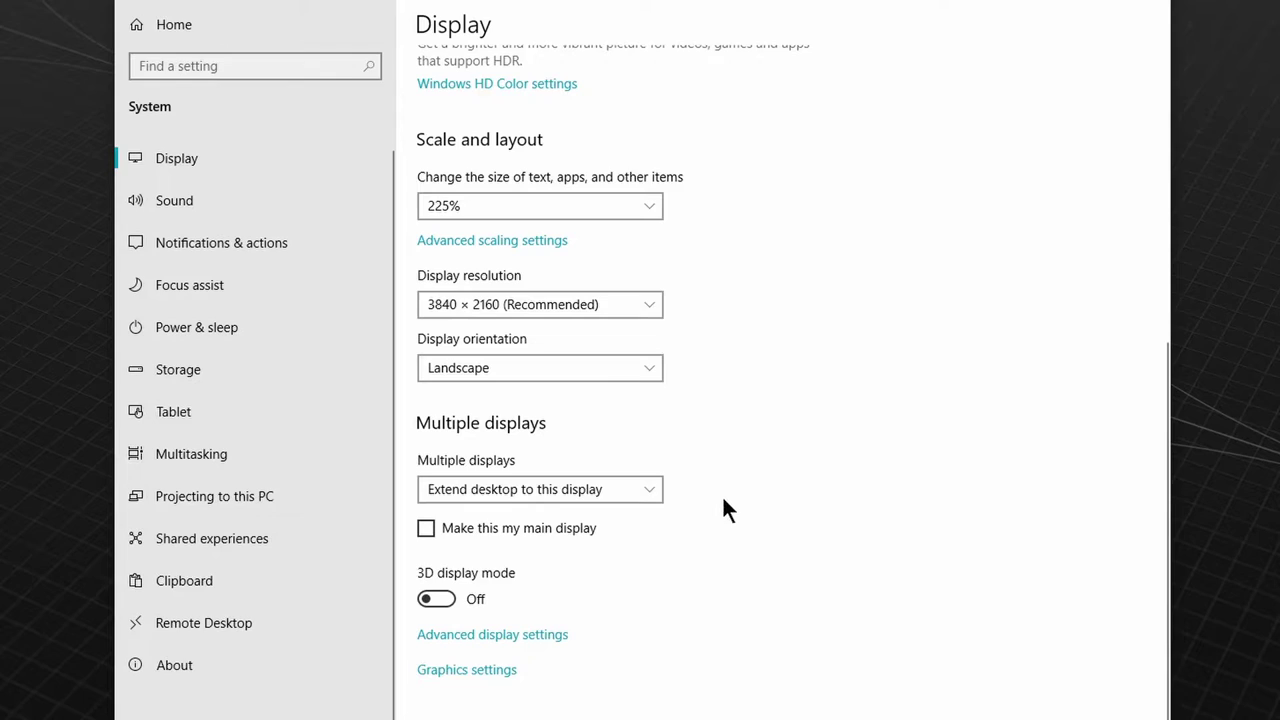
click(657, 489)
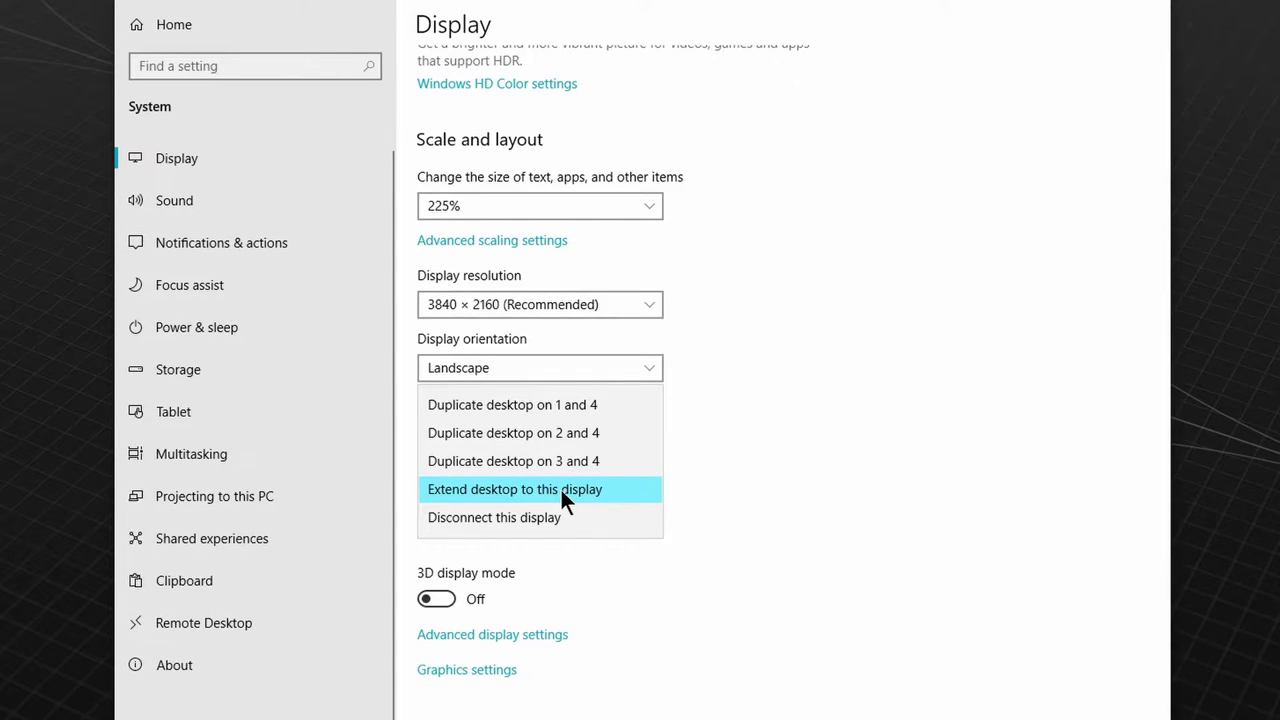
click(770, 500)
Check display 2's settings, then select main display 1 for configuring
scroll(745, 505, up, 6)
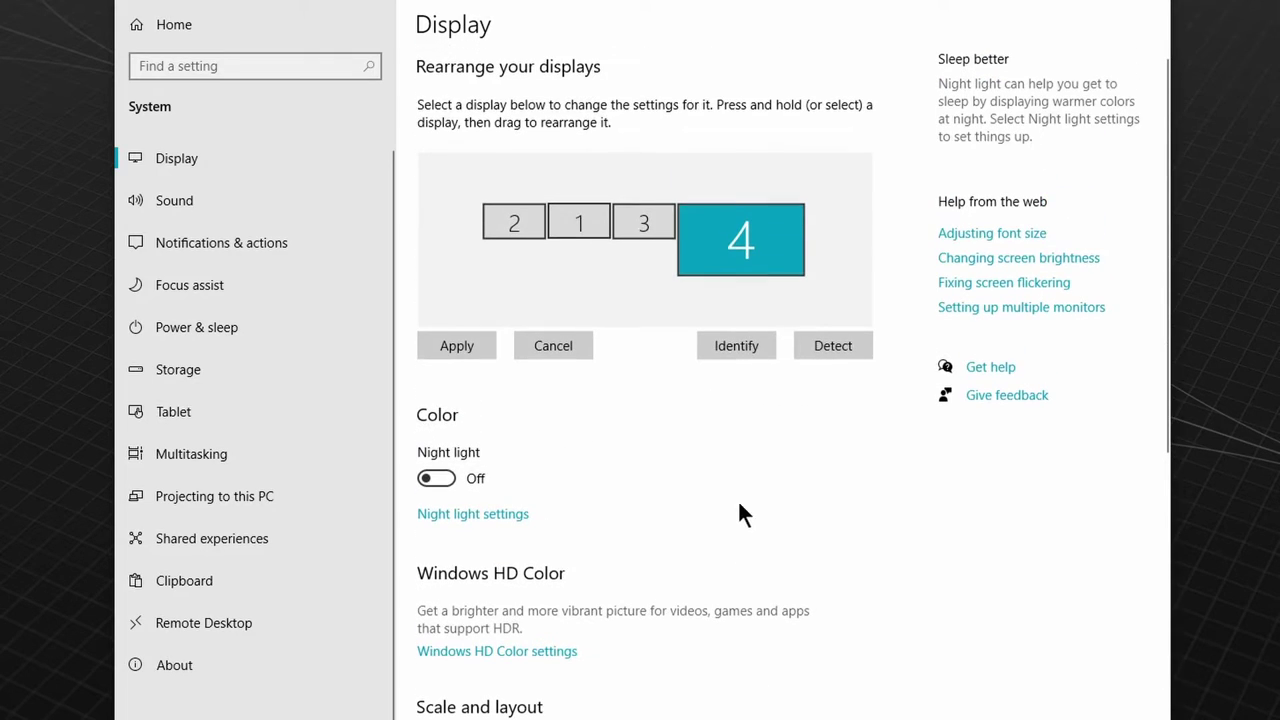
click(557, 225)
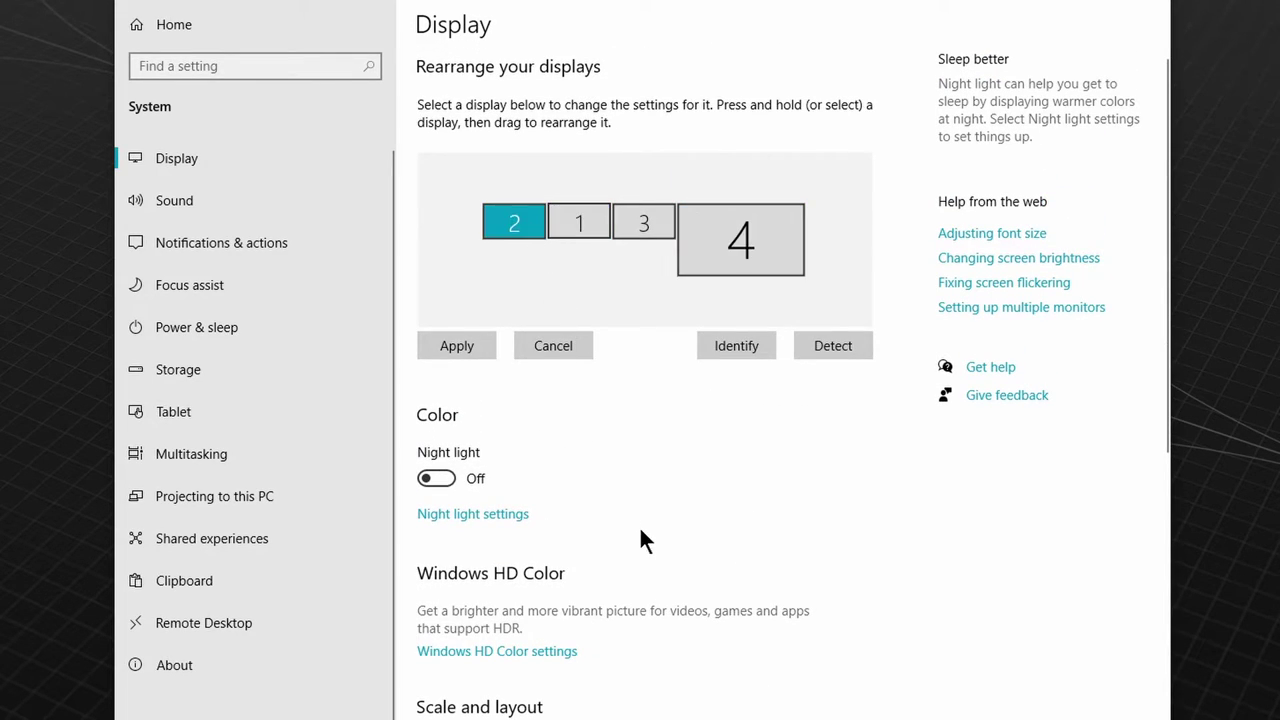
scroll(641, 525, down, 5)
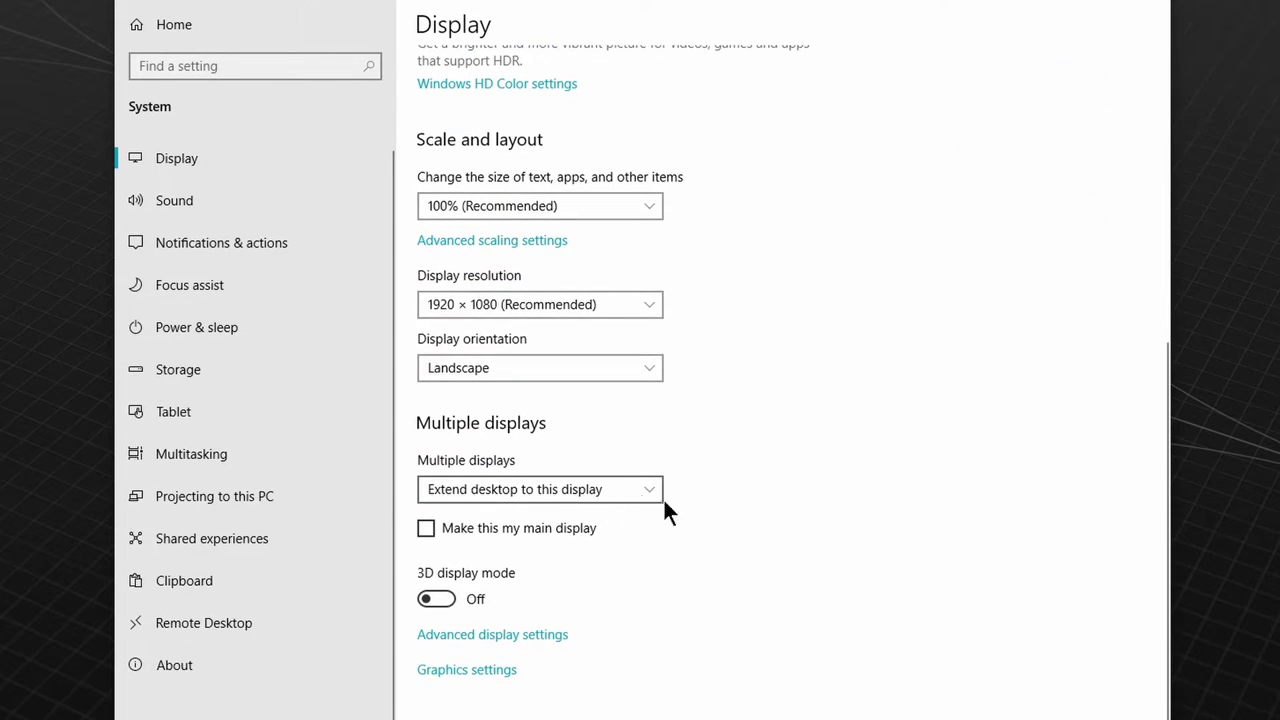
scroll(727, 549, up, 5)
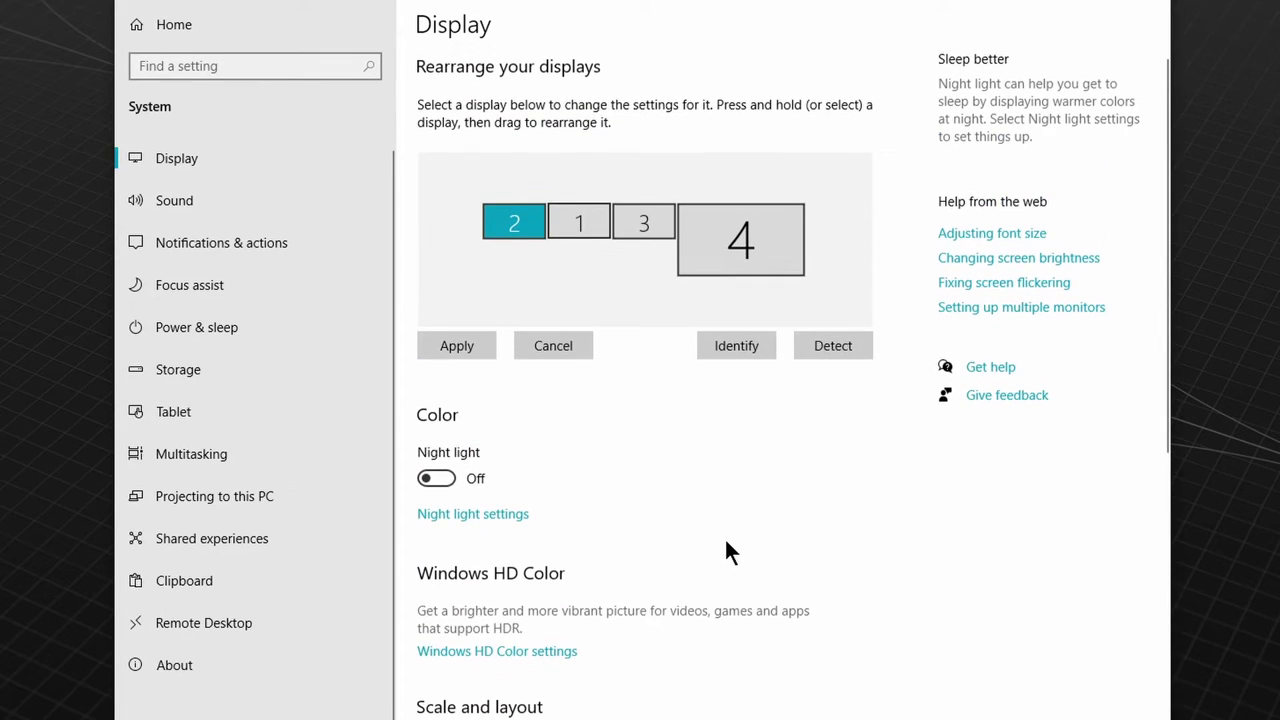
click(591, 228)
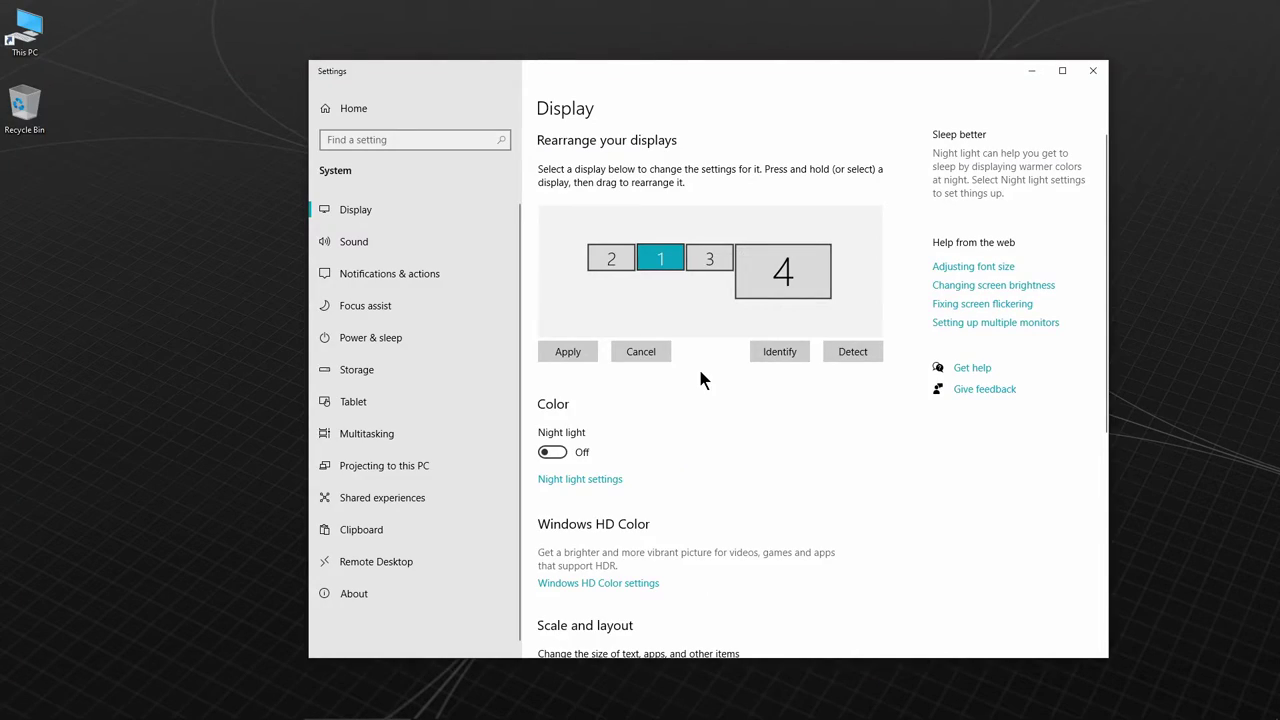
Look over the Multiple displays options, then reselect display 1 via display 4's tile
scroll(700, 373, down, 5)
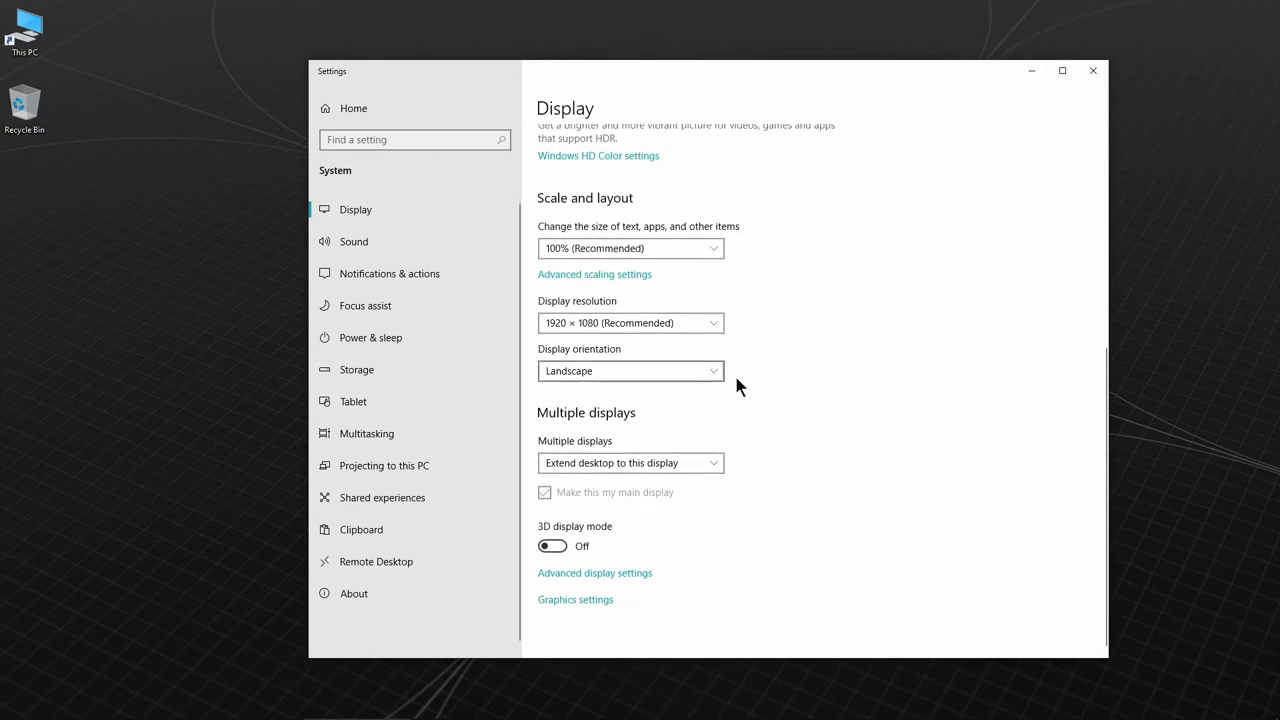
click(684, 460)
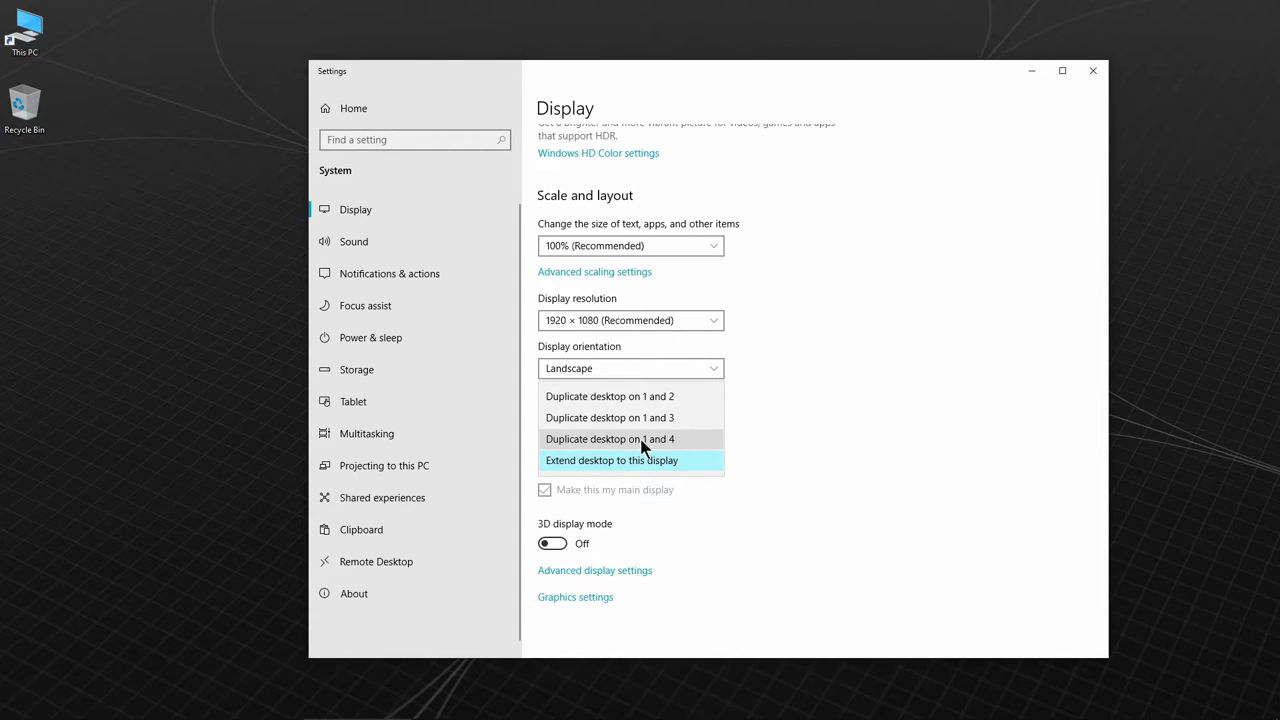
click(889, 470)
scroll(866, 450, up, 5)
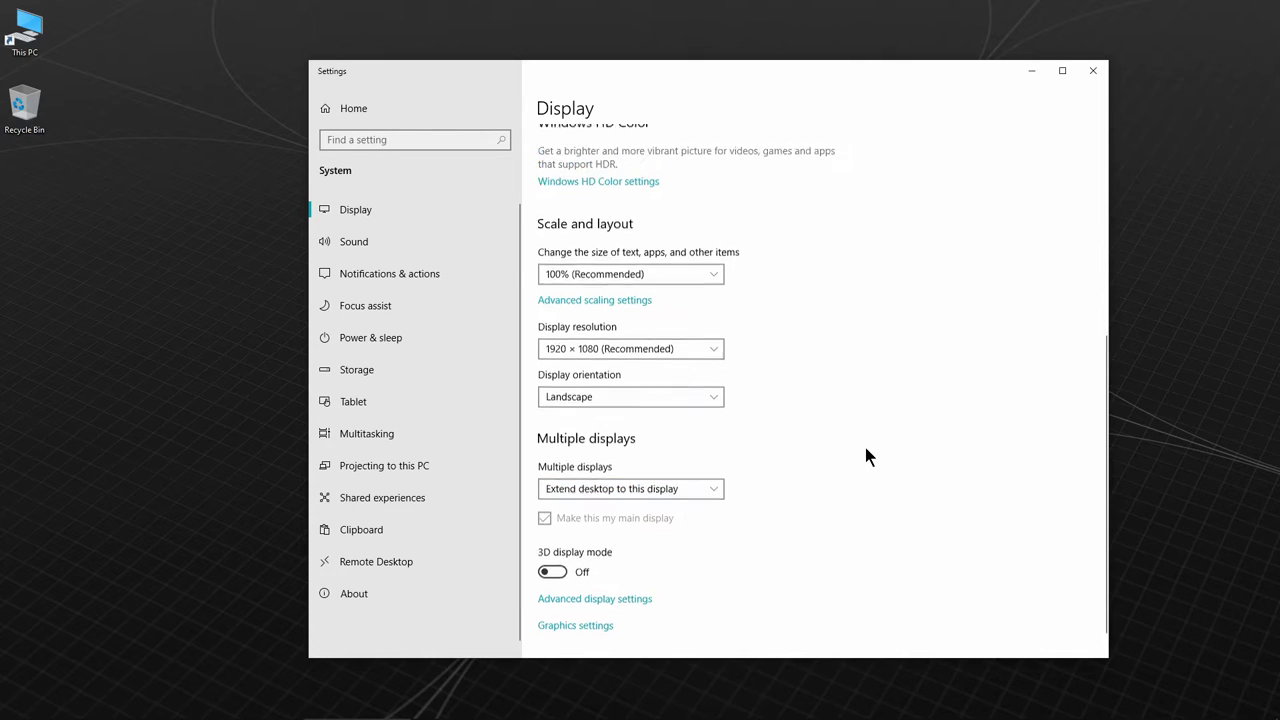
click(787, 265)
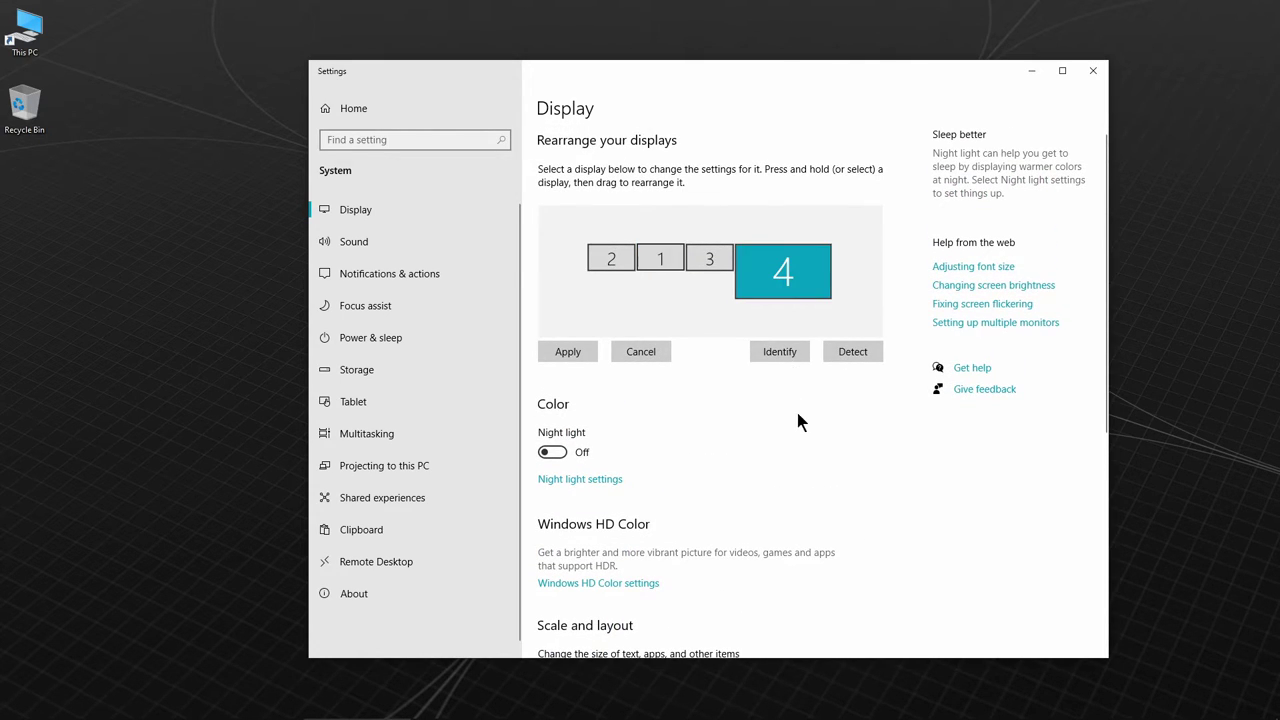
click(646, 261)
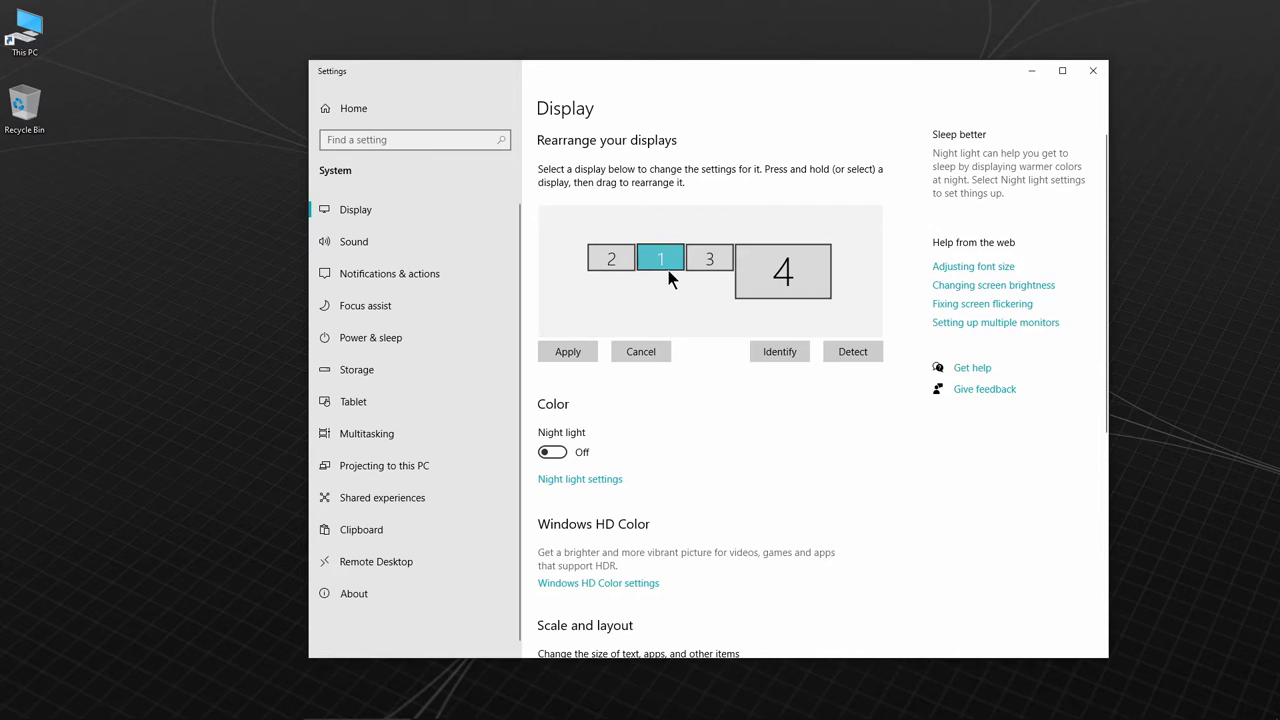
Set display 1's Multiple displays option to 'Duplicate desktop on 1 and 4'
scroll(691, 369, down, 5)
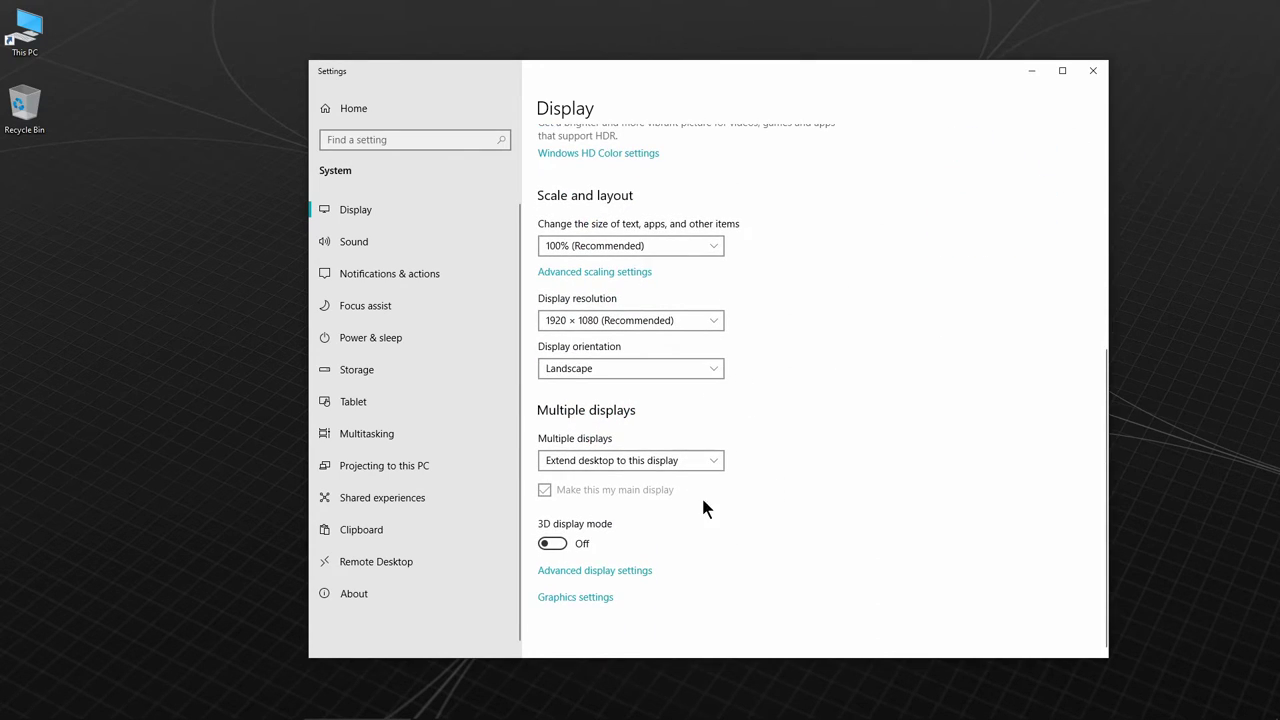
click(711, 463)
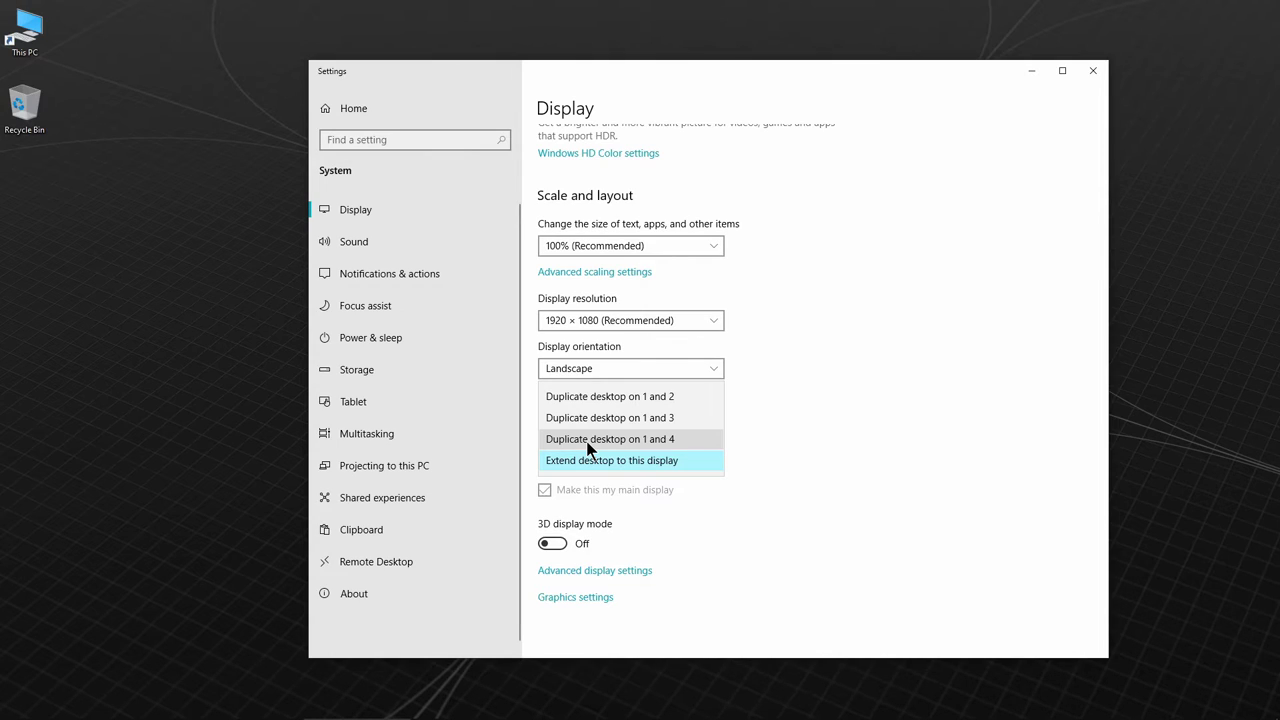
click(613, 441)
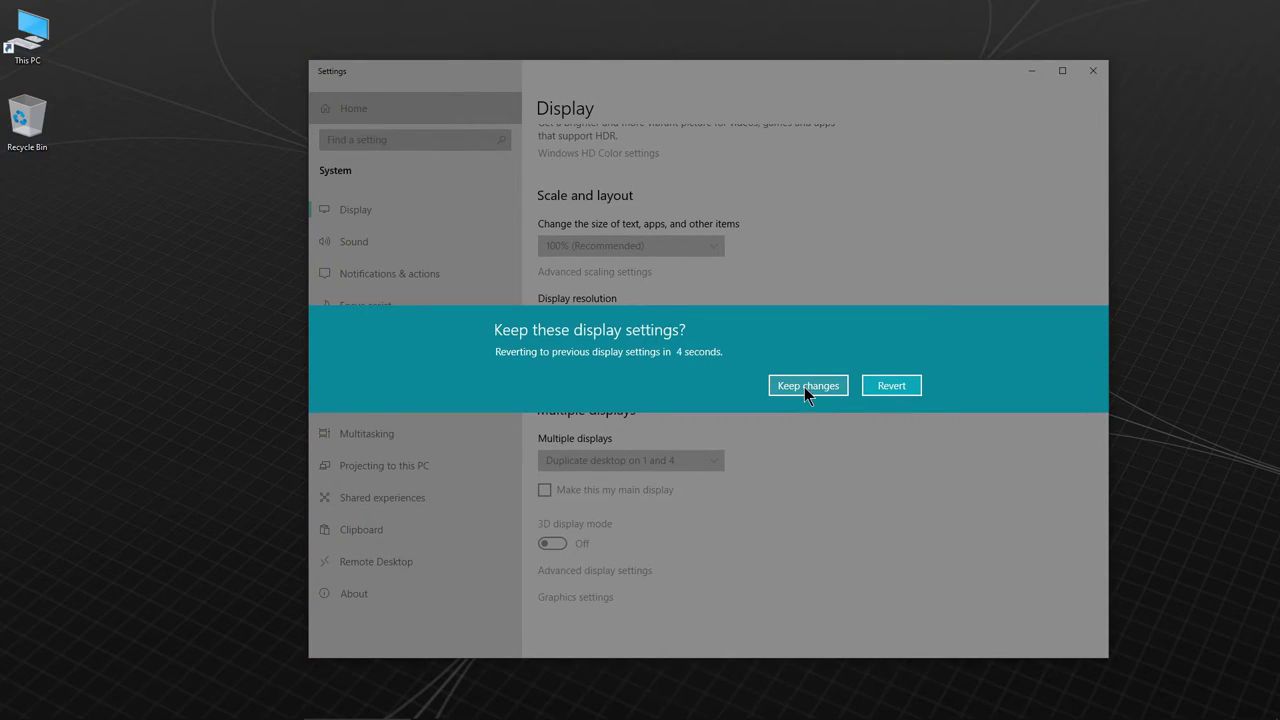
Confirm 'Keep changes' so displays 1 and 4 stay duplicated as a 1|4 tile
click(804, 387)
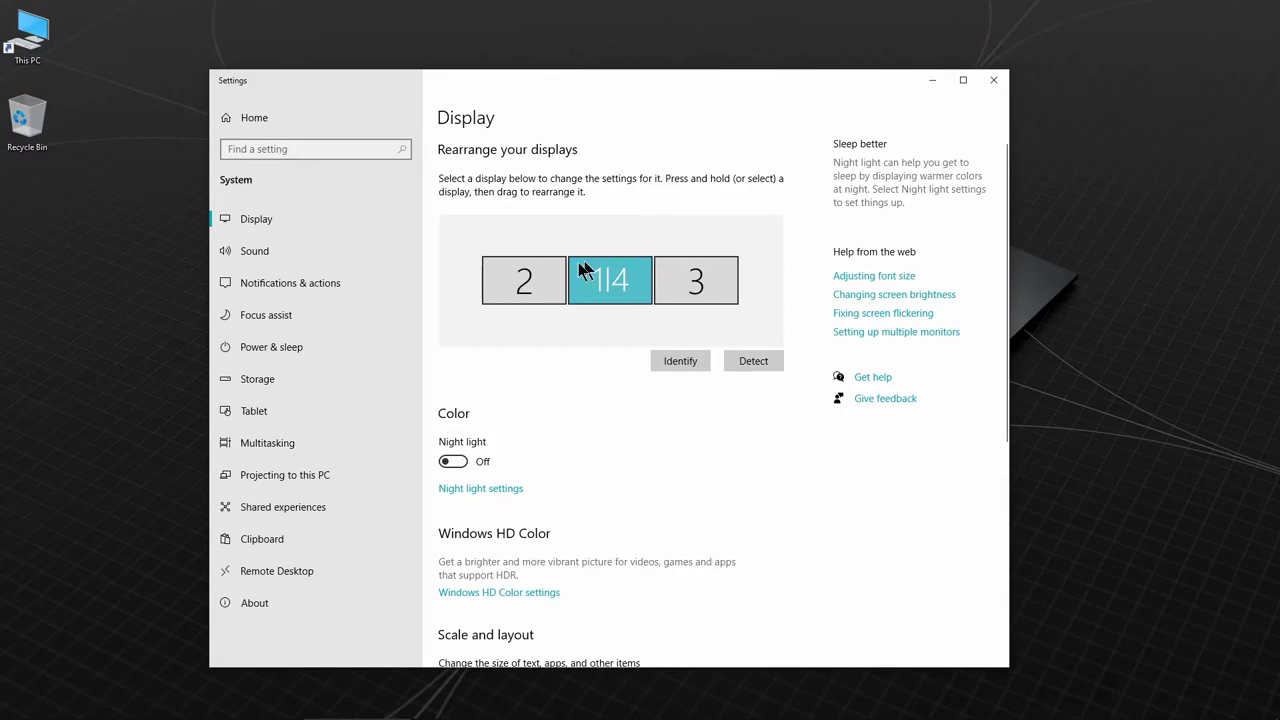
drag(618, 277, 595, 373)
scroll(672, 402, down, 5)
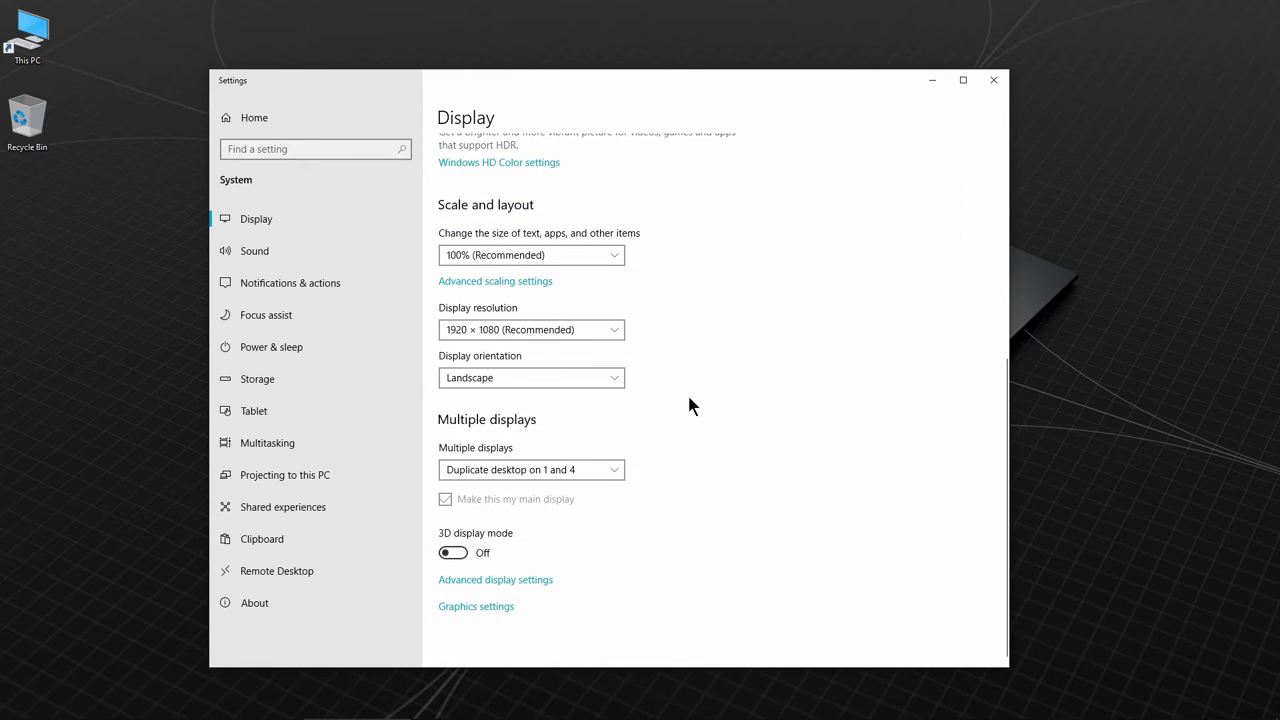
click(615, 476)
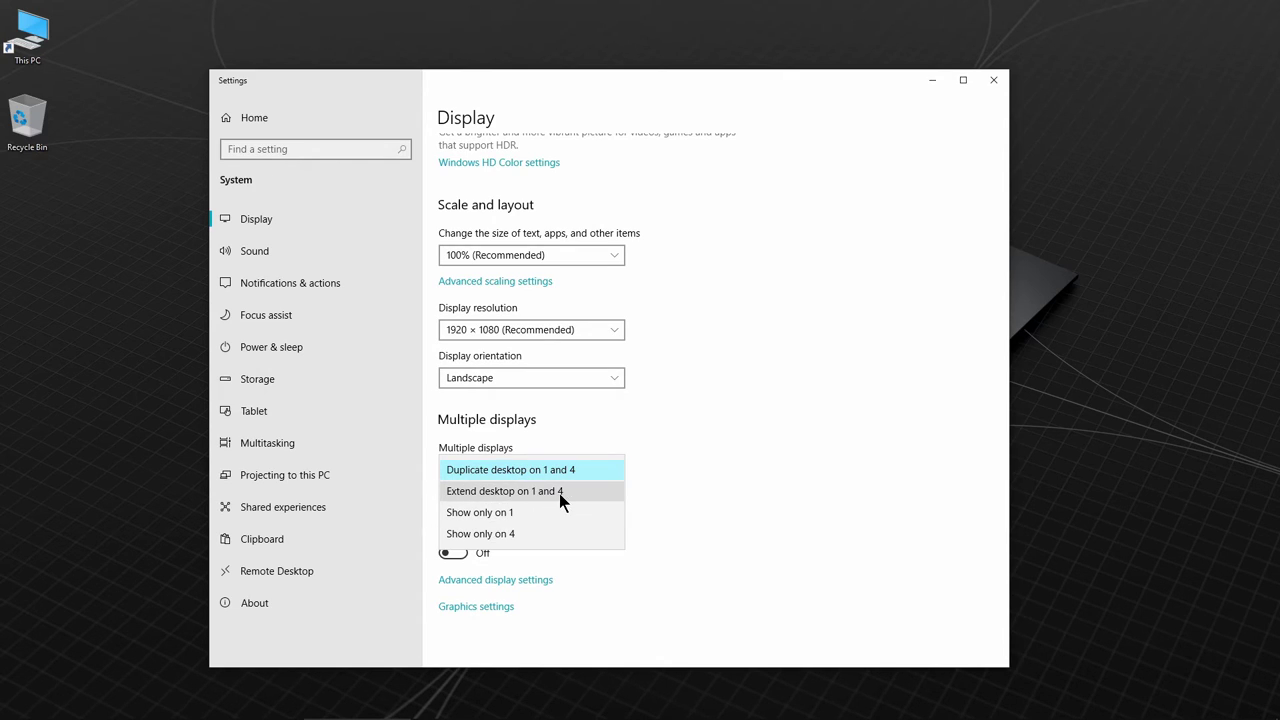
click(703, 493)
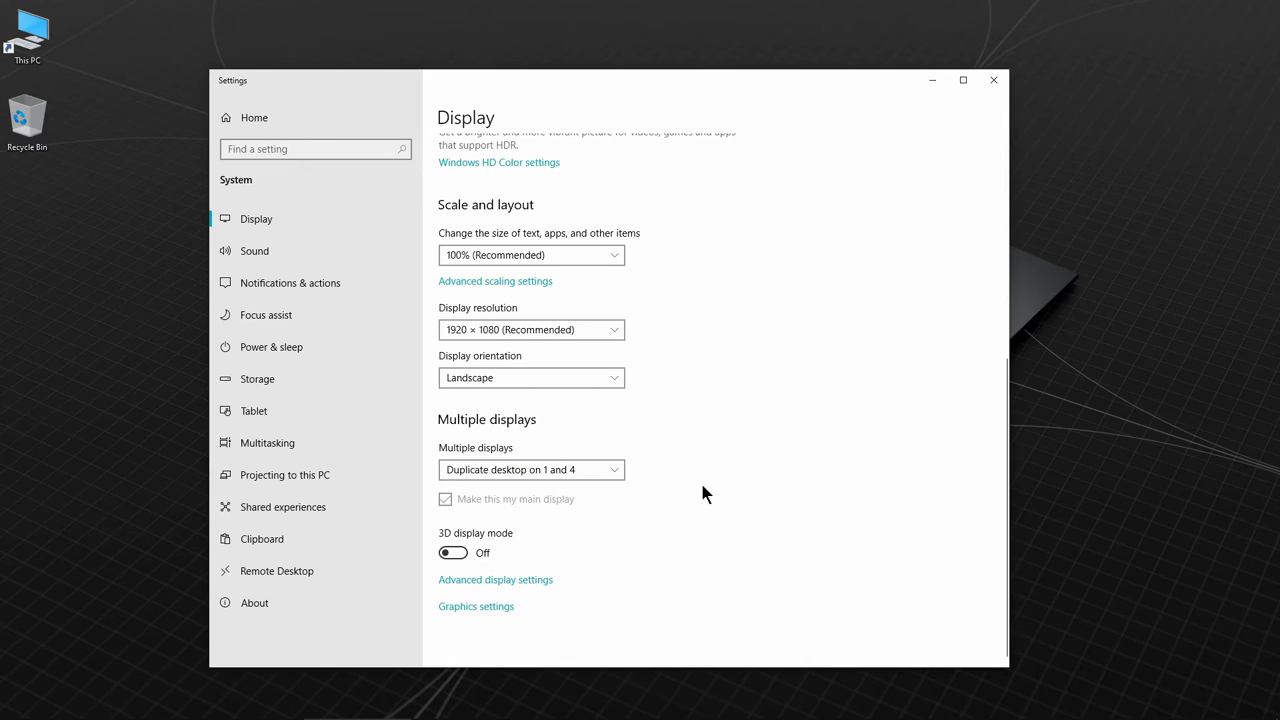